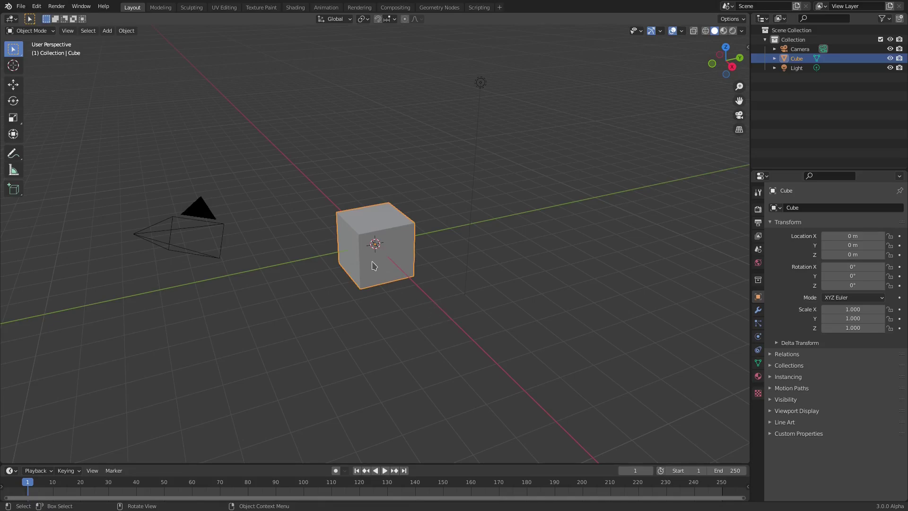
# - Add a plane mesh and scale it up into a large ground surface extending around the cube
pyautogui.hotkey('shift', 'a')
pyautogui.moveTo(366, 237)
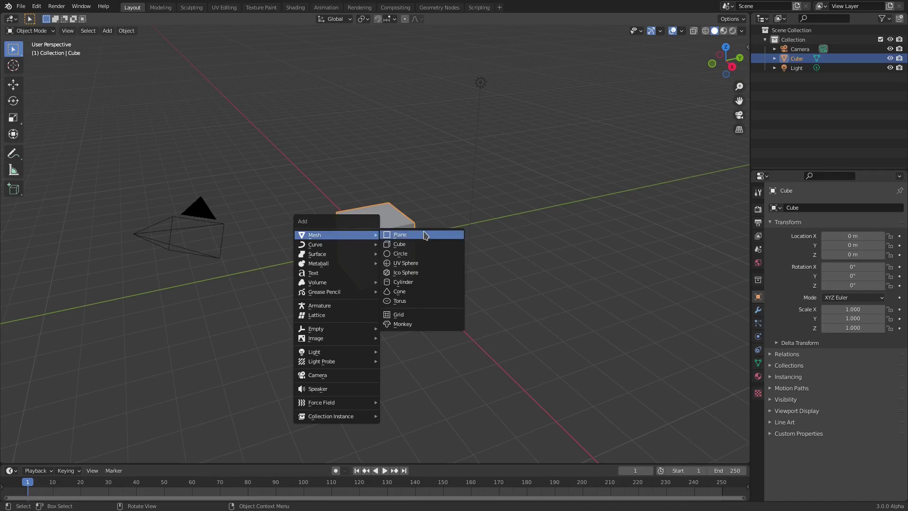
pyautogui.click(425, 235)
pyautogui.press('s')
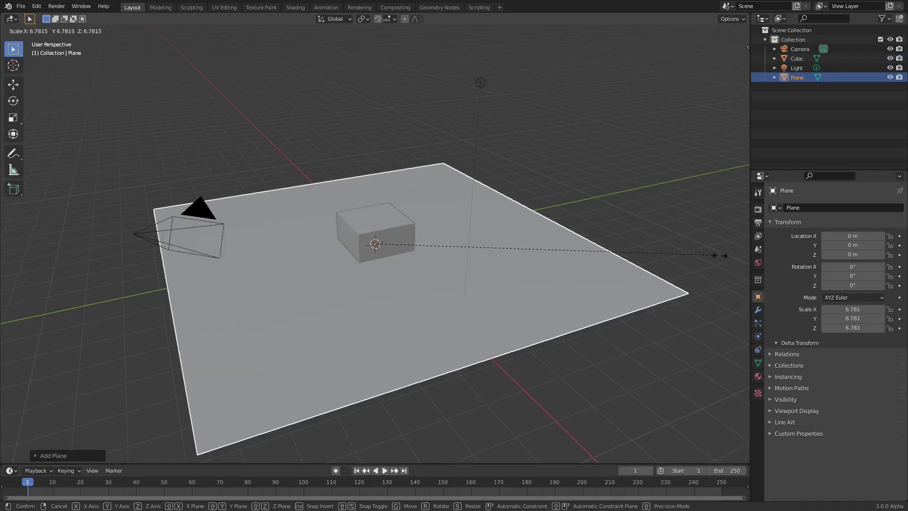
pyautogui.click(76, 261)
# - Raise the cube along the Z axis to about 1.56 m so it sits just above the plane
pyautogui.moveTo(332, 243); pyautogui.dragTo(482, 262, button='middle')
pyautogui.click(398, 245)
pyautogui.press('g')
pyautogui.press('z')
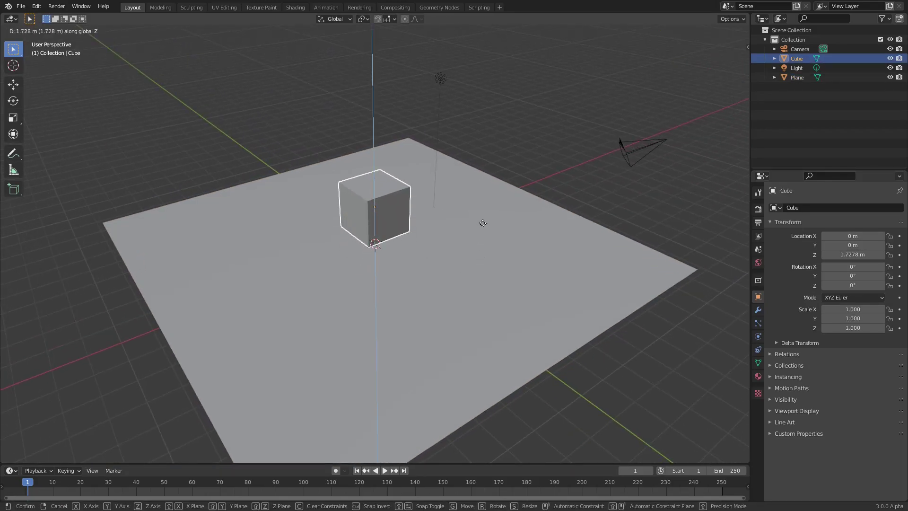
pyautogui.click(481, 225)
pyautogui.moveTo(481, 225); pyautogui.dragTo(426, 219, button='middle')
pyautogui.scroll(3, 412, 195)
pyautogui.press('g')
pyautogui.press('z')
pyautogui.click(391, 201)
pyautogui.scroll(-2, 415, 213)
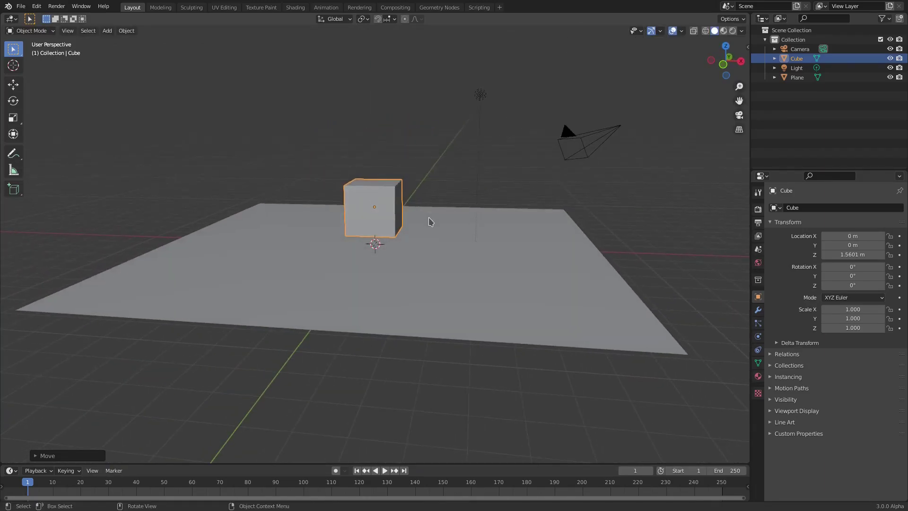
# - Change the scene's light to a Sun with a strength of 10
pyautogui.click(481, 96)
pyautogui.moveTo(479, 142); pyautogui.dragTo(523, 201, button='middle')
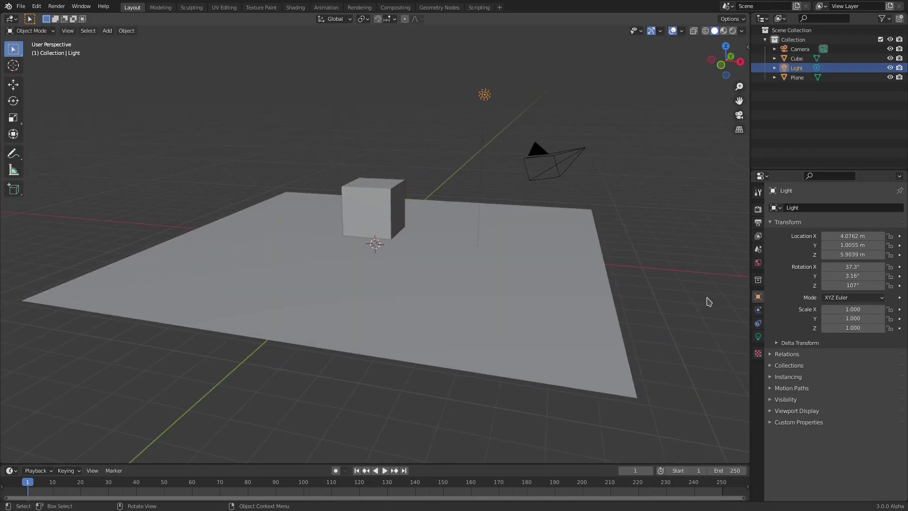
pyautogui.click(759, 336)
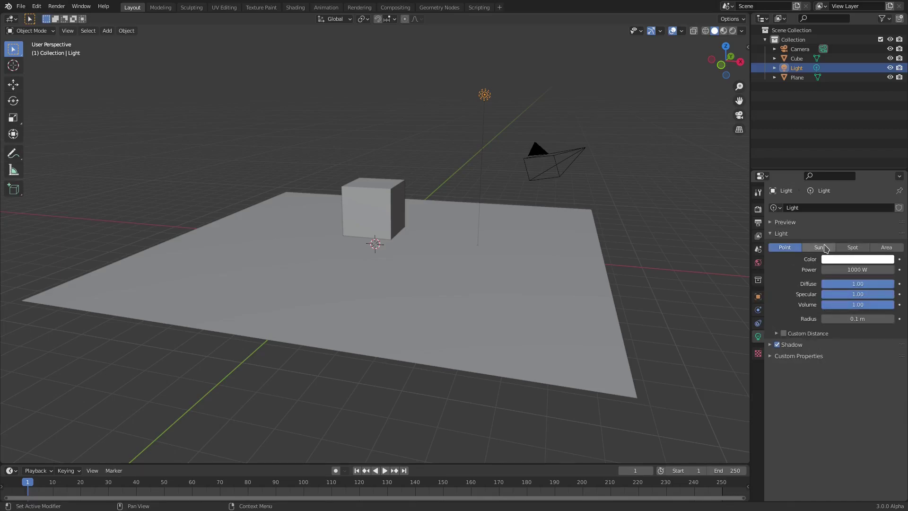
pyautogui.click(819, 247)
pyautogui.click(850, 269)
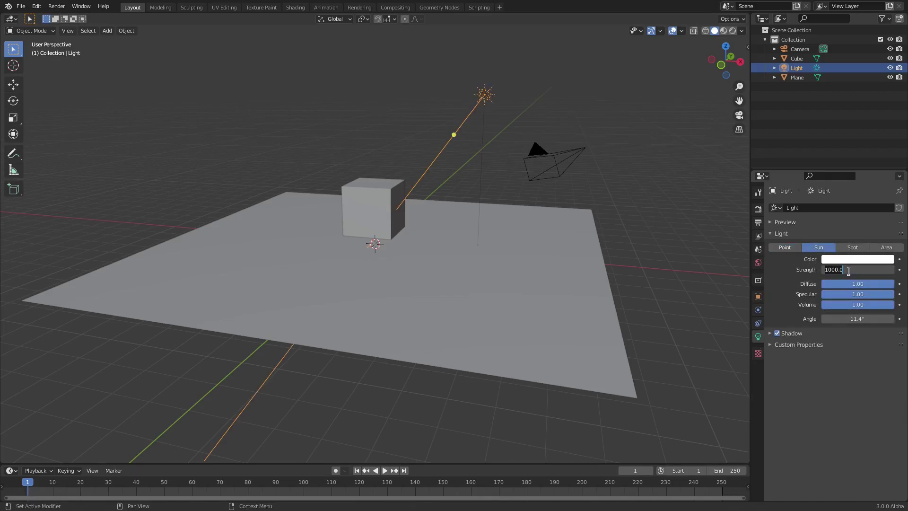
pyautogui.click(836, 269)
pyautogui.press('BackSpace')
pyautogui.press('Return')
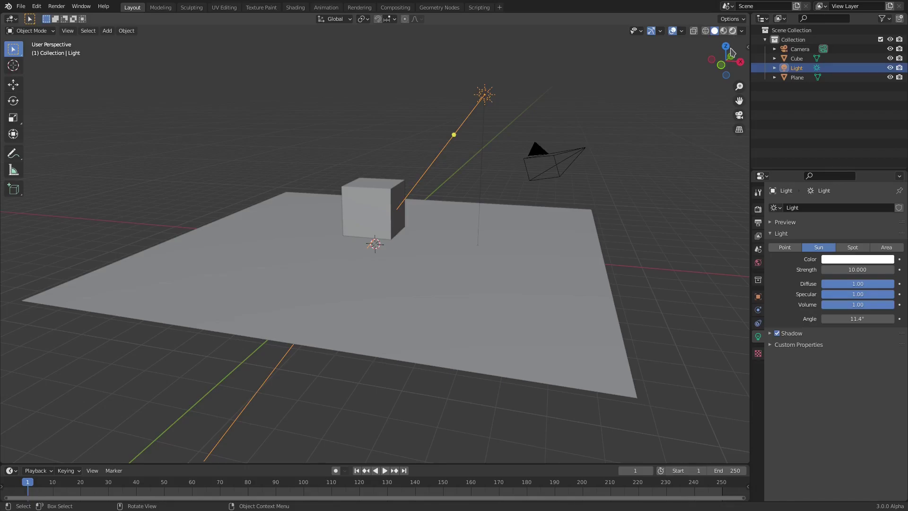
# - Switch the viewport to rendered shading, select the plane and inspect the cube's shadow on it from different angles
pyautogui.click(733, 31)
pyautogui.moveTo(463, 243)
pyautogui.mouseDown(button='middle')
pyautogui.moveTo(516, 255)
pyautogui.moveTo(460, 255)
pyautogui.moveTo(556, 273)
pyautogui.moveTo(538, 276)
pyautogui.mouseUp(button='middle')
pyautogui.click(505, 283)
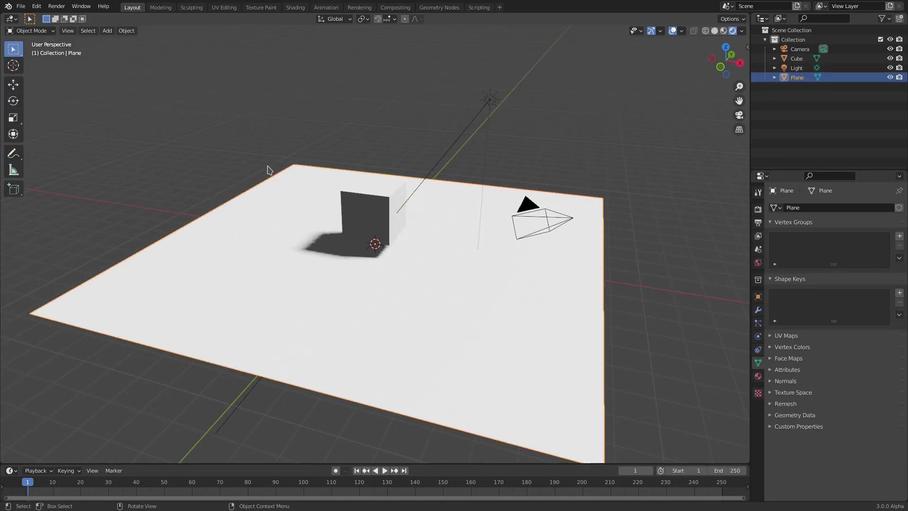
pyautogui.moveTo(322, 234); pyautogui.dragTo(310, 229, button='middle')
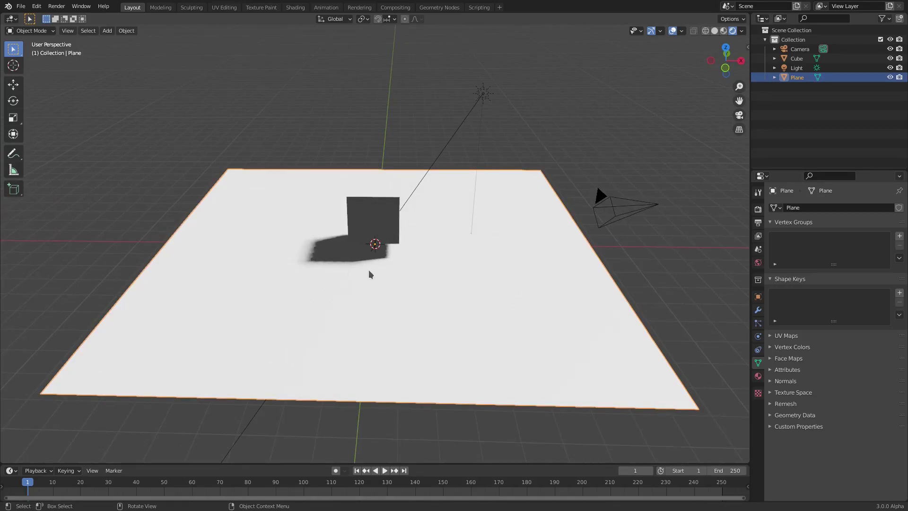
pyautogui.moveTo(371, 269); pyautogui.dragTo(416, 259, button='middle')
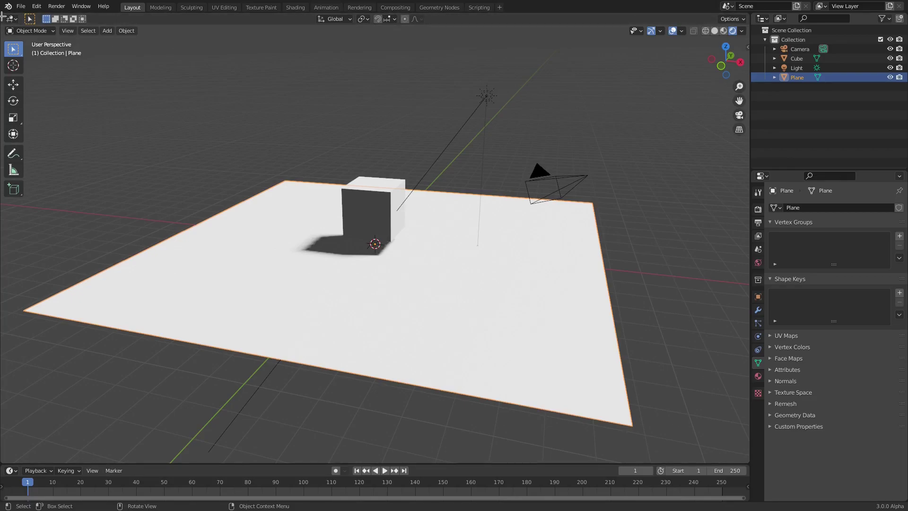
# - Split the 3D viewport into two side-by-side areas, turn one into a Shader Editor and collapse its sidebar
pyautogui.moveTo(3, 17); pyautogui.dragTo(408, 81)
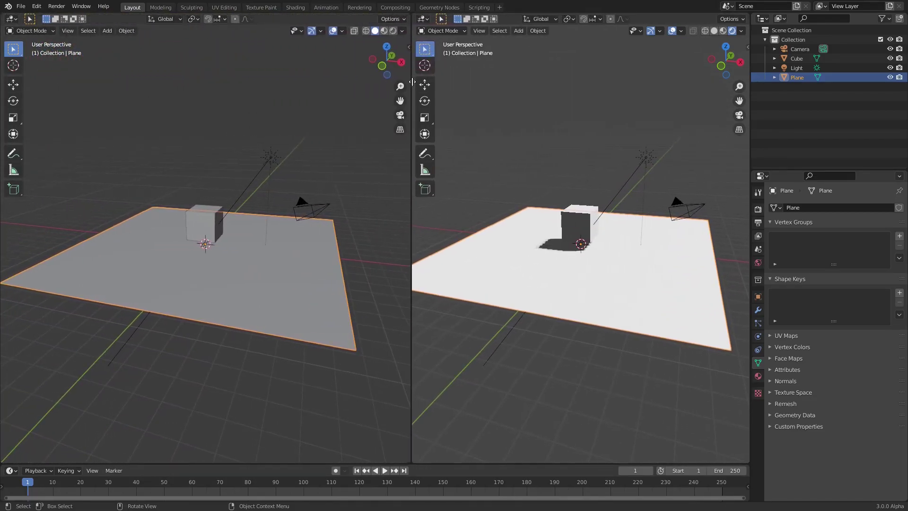
pyautogui.click(11, 19)
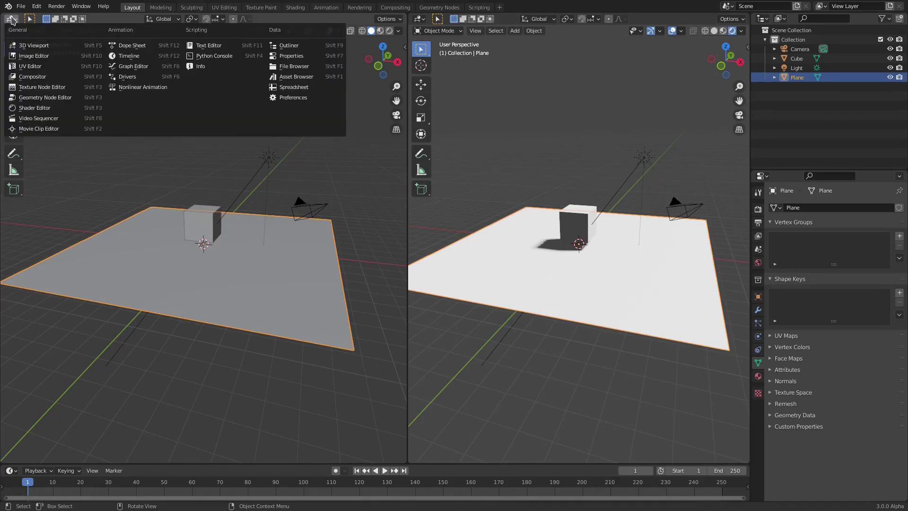
pyautogui.click(50, 108)
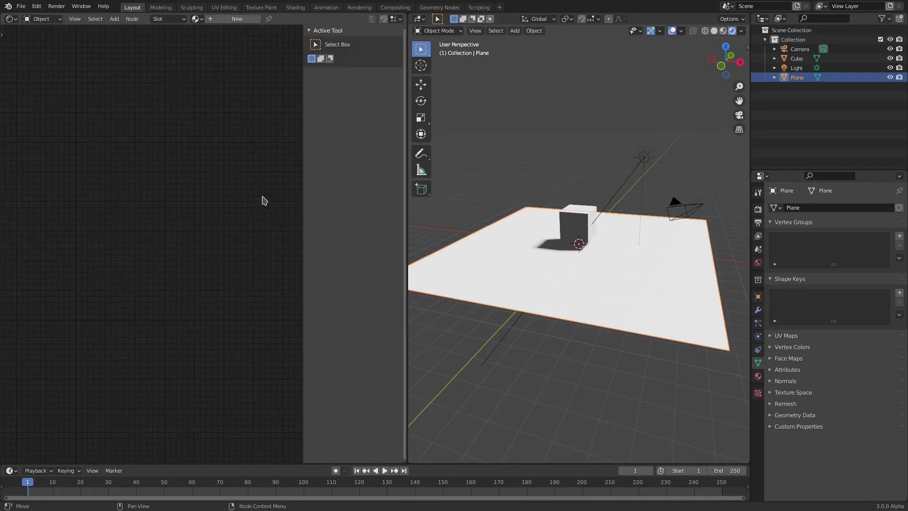
pyautogui.moveTo(304, 232); pyautogui.dragTo(503, 234)
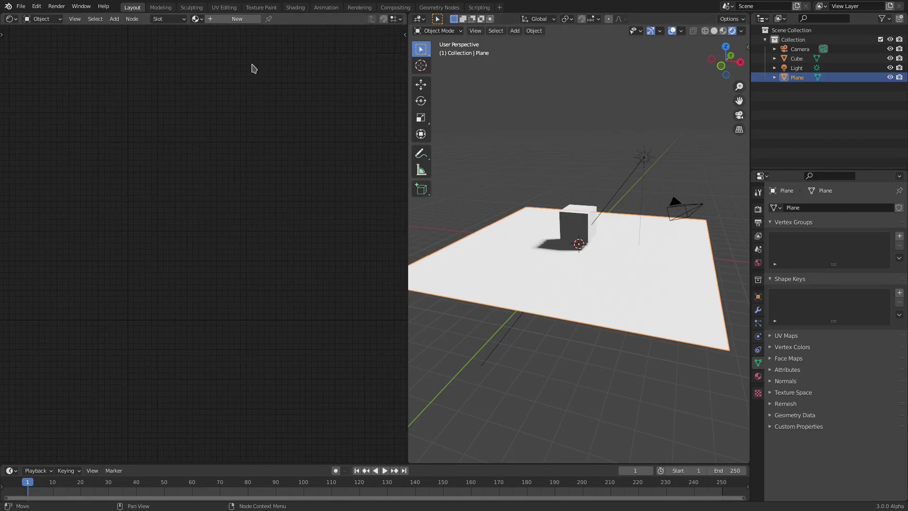
# - Assign the existing material named Material to the plane and delete its Principled BSDF node
pyautogui.click(197, 19)
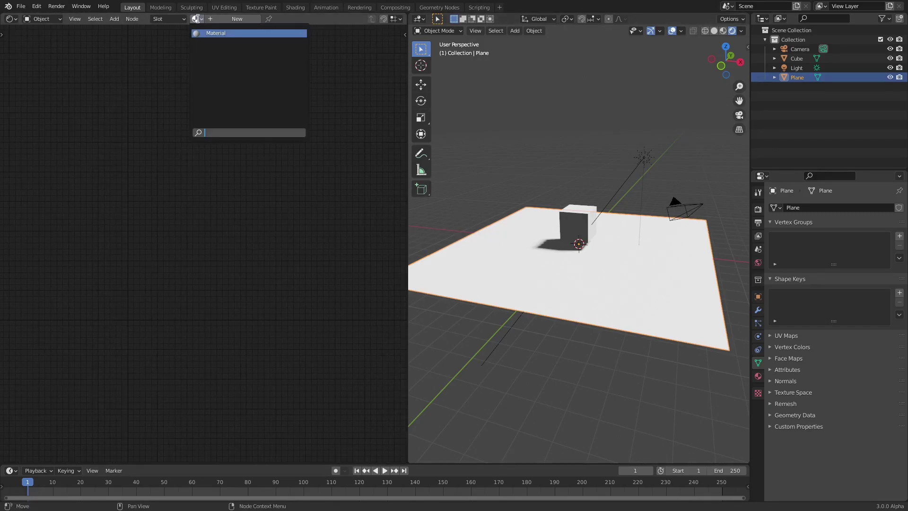
pyautogui.click(206, 33)
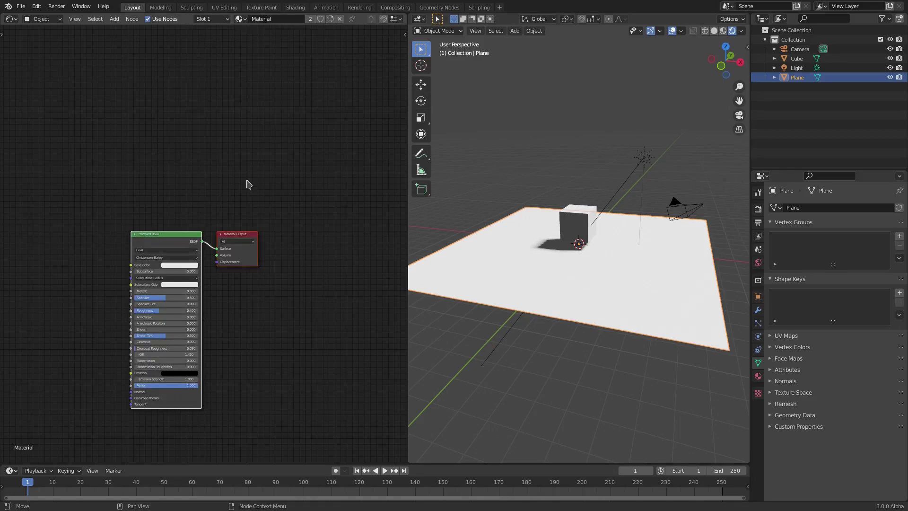
pyautogui.scroll(2, 181, 241)
pyautogui.moveTo(182, 241); pyautogui.dragTo(303, 218, button='middle')
pyautogui.click(245, 207)
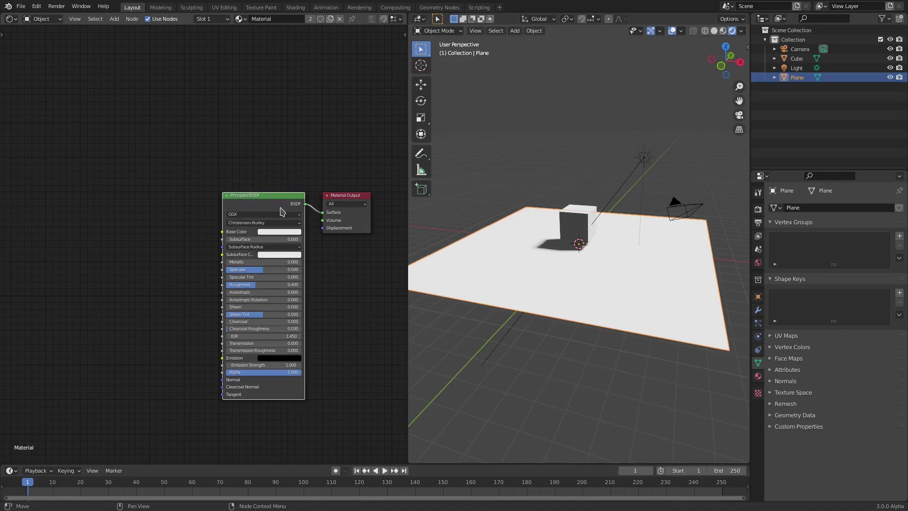
pyautogui.press('x')
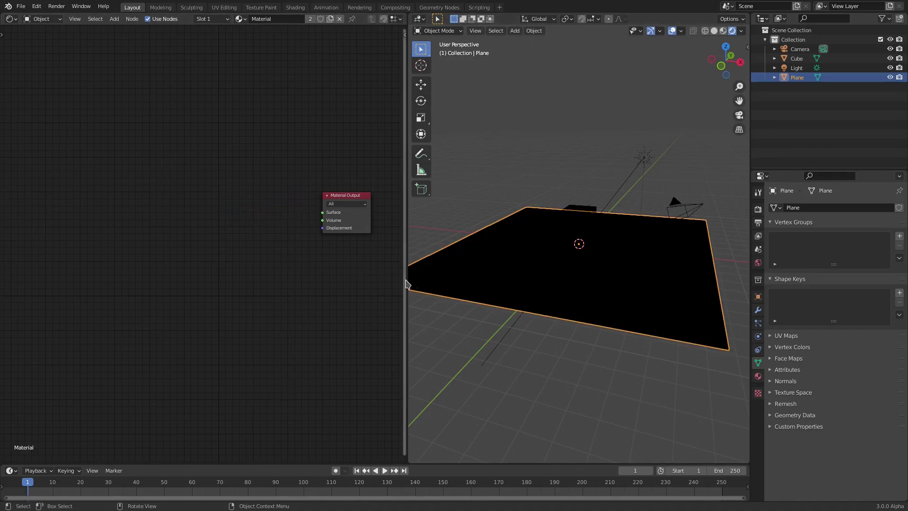
# - Widen the Shader Editor slightly, then unlink the shared material from the cube and give the cube a new one
pyautogui.moveTo(406, 284); pyautogui.dragTo(434, 284)
pyautogui.click(590, 232)
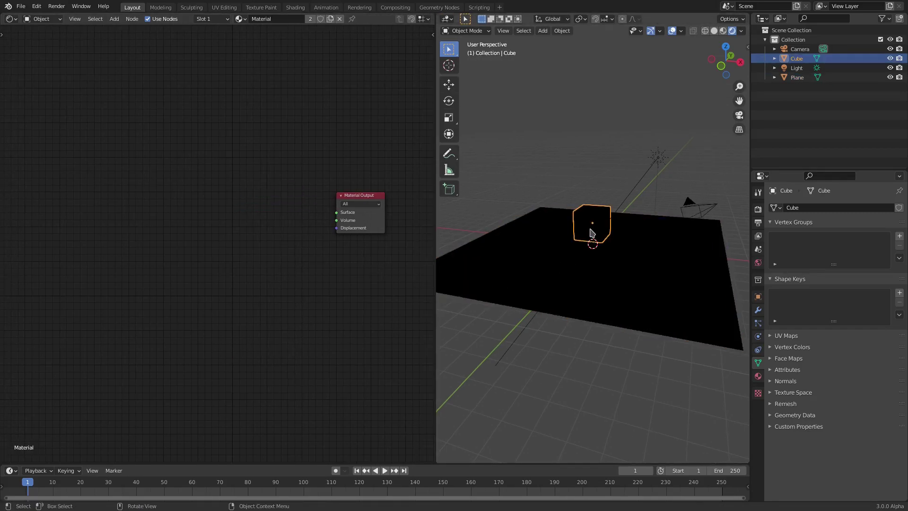
pyautogui.scroll(3, 576, 262)
pyautogui.scroll(-2, 576, 263)
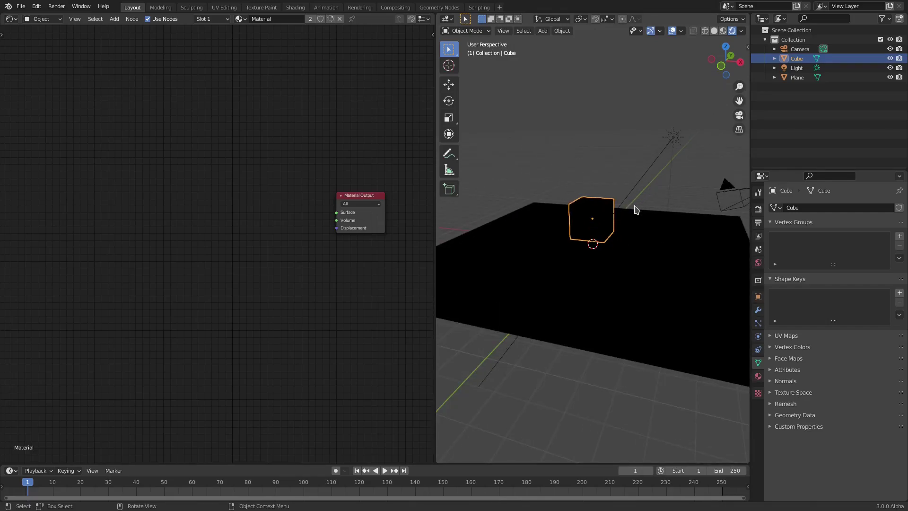
pyautogui.click(758, 376)
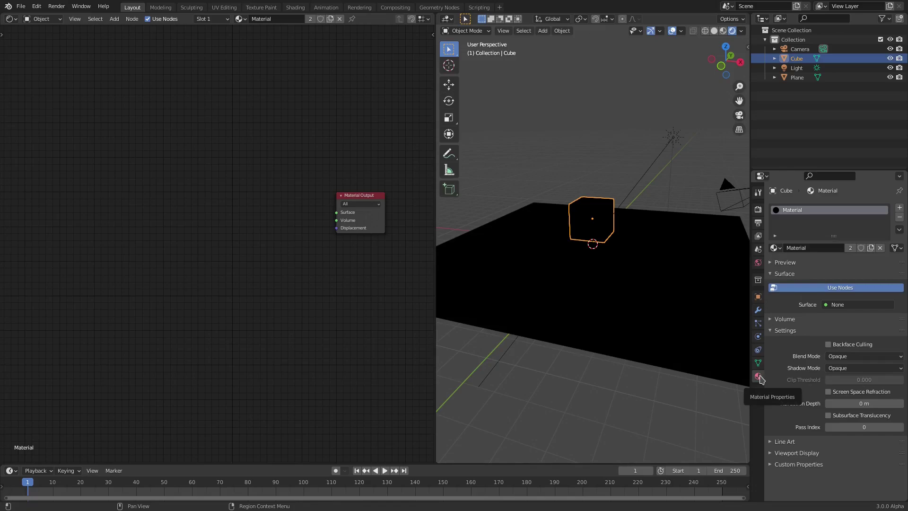
pyautogui.click(881, 248)
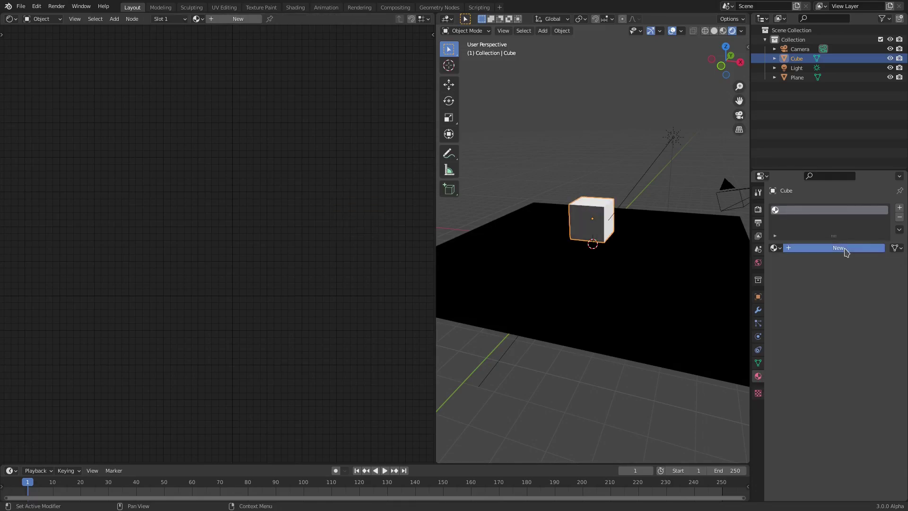
pyautogui.click(846, 252)
# - Compare the materials of the plane and the cube, then rename the cube's material to "cube"
pyautogui.scroll(4, 577, 274)
pyautogui.click(676, 200)
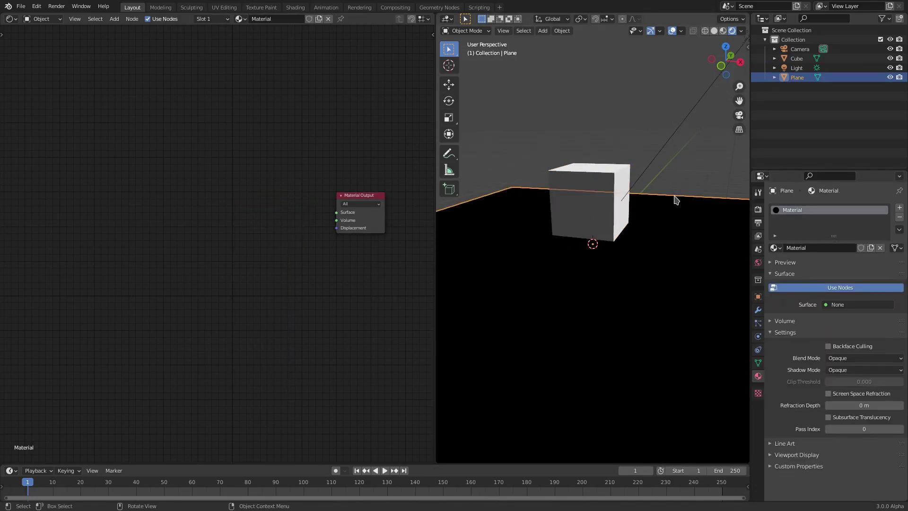
pyautogui.click(604, 229)
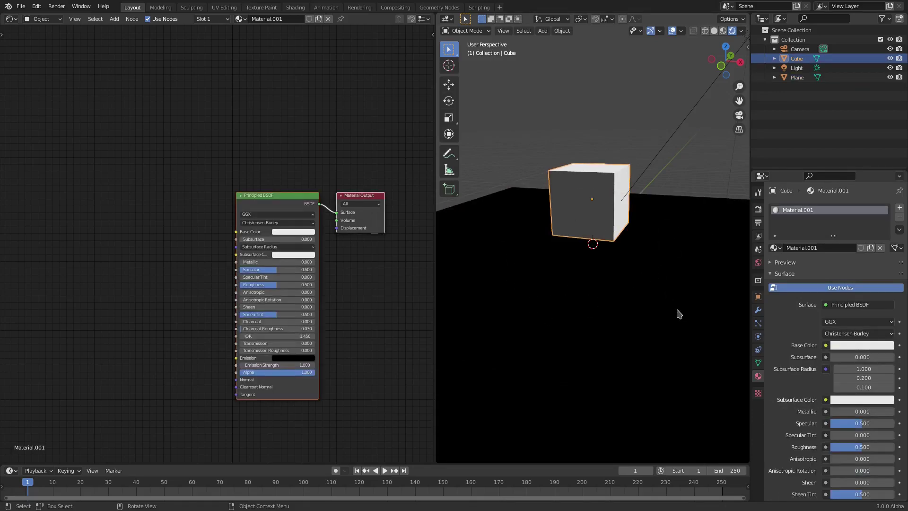
pyautogui.click(680, 314)
pyautogui.click(615, 236)
pyautogui.click(620, 220)
pyautogui.click(622, 221)
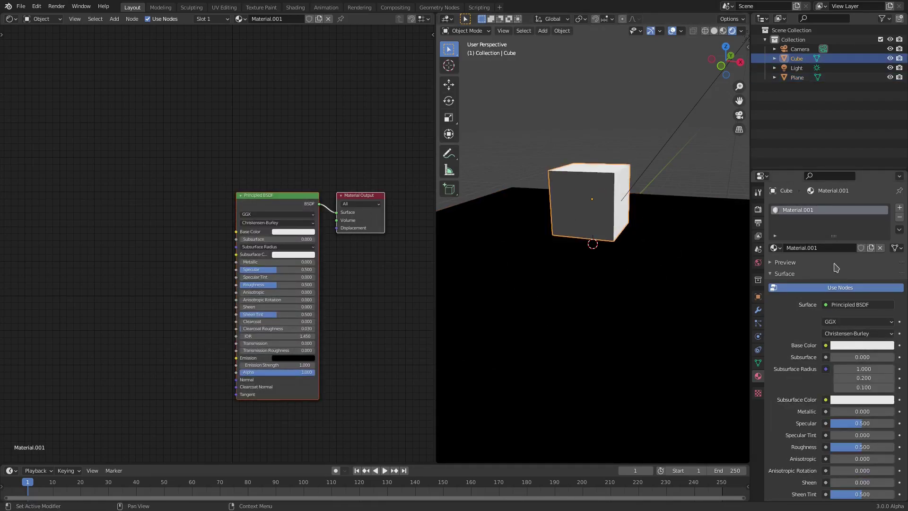
pyautogui.click(829, 249)
pyautogui.write('cube')
pyautogui.press('Return')
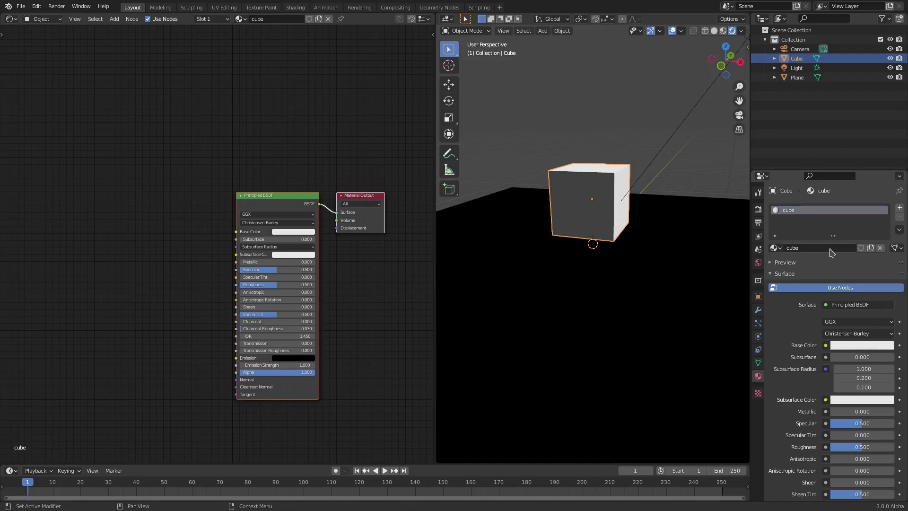
# - Rename the plane's material to "shadow catcher"
pyautogui.click(680, 262)
pyautogui.click(809, 249)
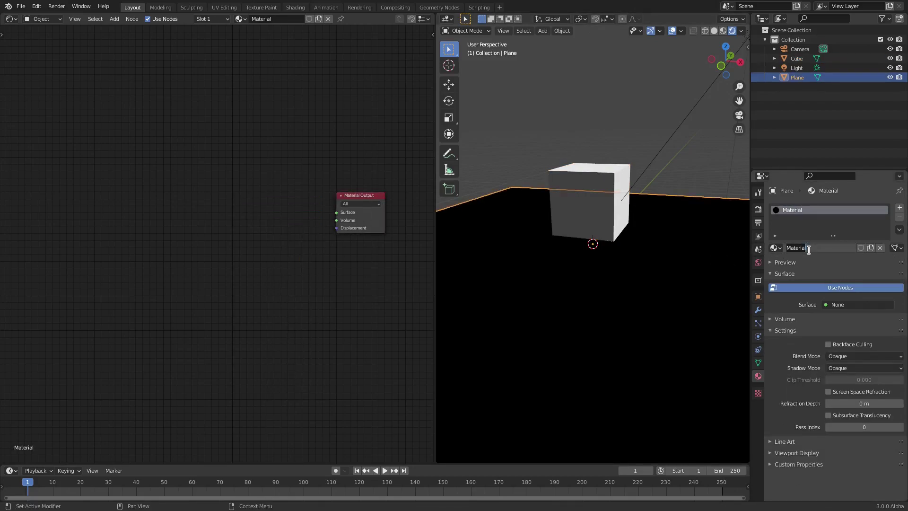
pyautogui.write('shade')
pyautogui.press('Return')
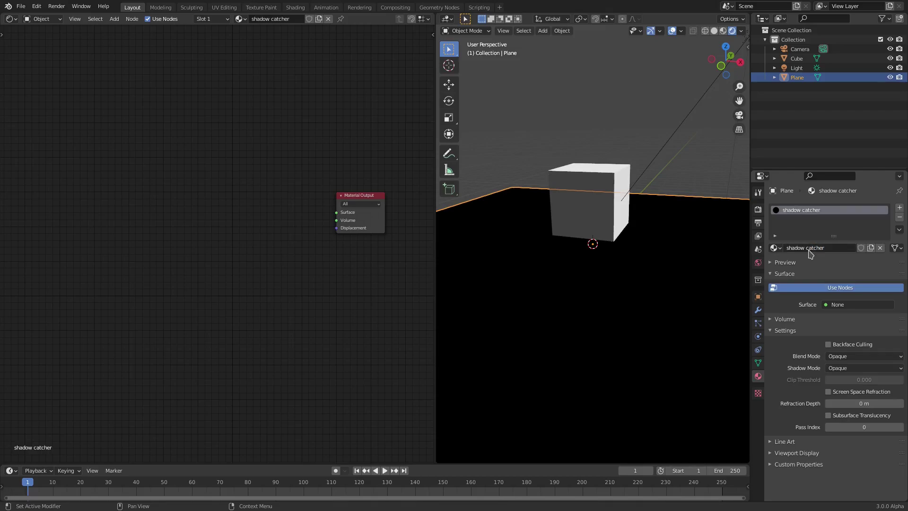
# - Add a Diffuse BSDF node to the plane's shadow catcher material, placed well before the Material Output node
pyautogui.click(594, 229)
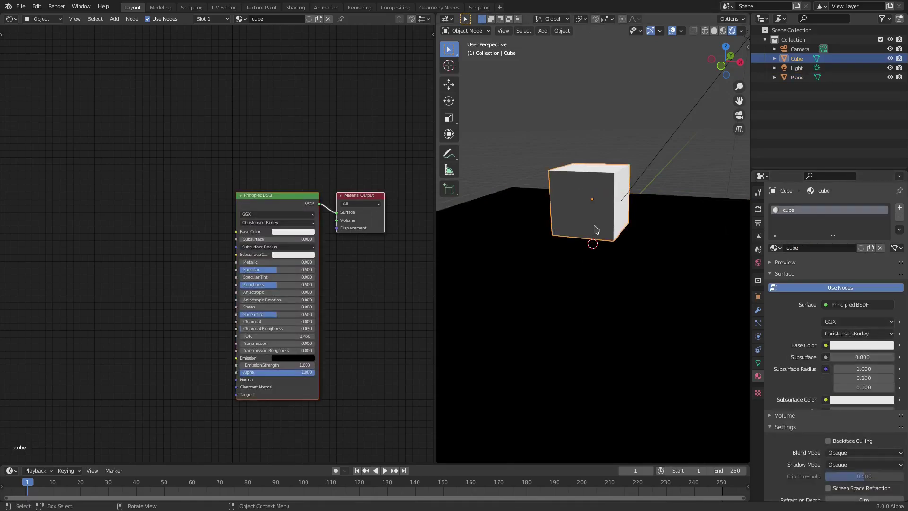
pyautogui.click(638, 262)
pyautogui.moveTo(635, 266); pyautogui.dragTo(615, 308, button='middle')
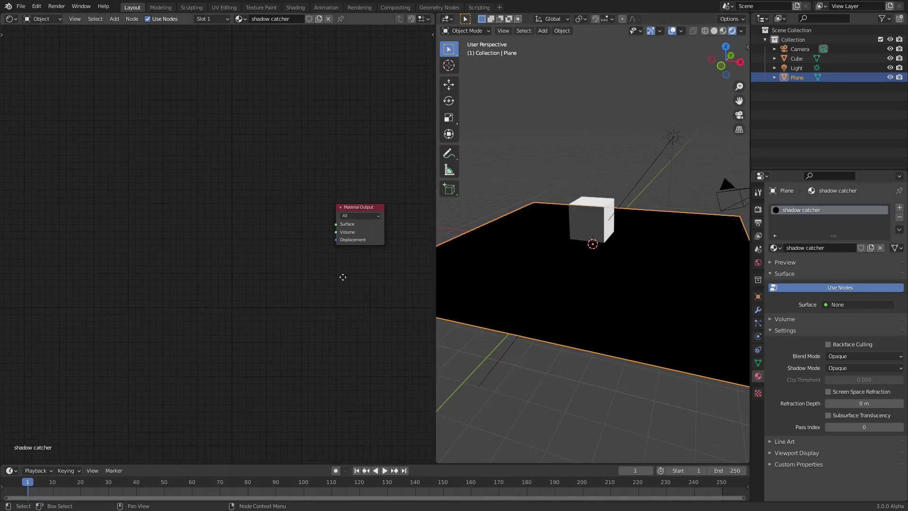
pyautogui.moveTo(343, 277); pyautogui.dragTo(343, 286, button='middle')
pyautogui.hotkey('shift', 'a')
pyautogui.click(213, 225)
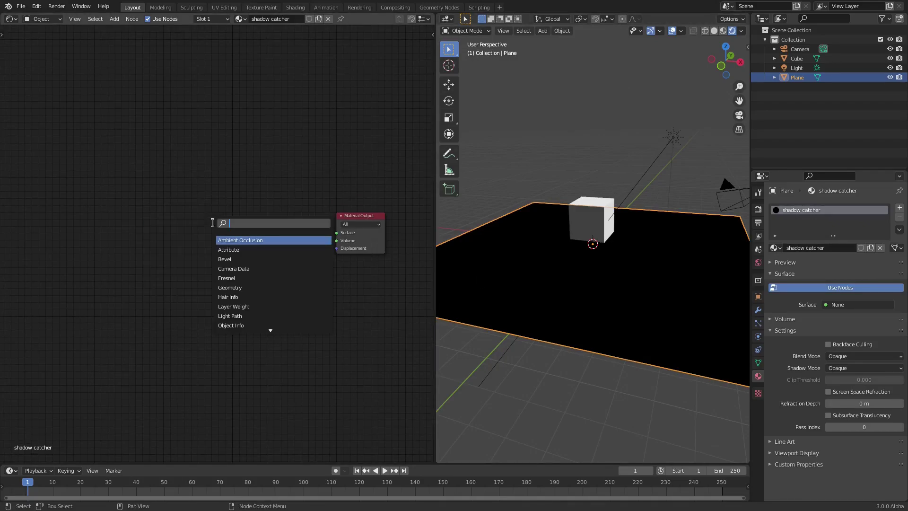
pyautogui.write('di')
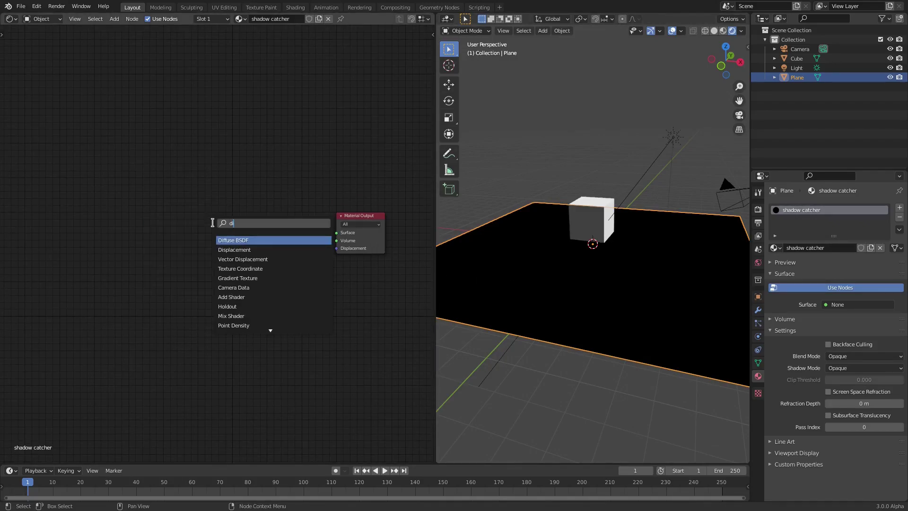
pyautogui.click(261, 241)
pyautogui.click(122, 234)
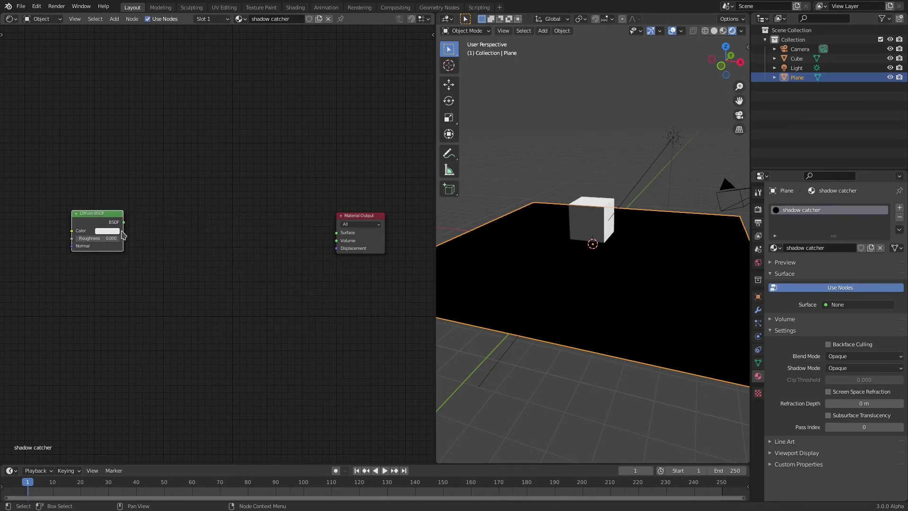
# - Add a Shader to RGB node after the Diffuse BSDF and link the Diffuse BSDF output to its Shader input
pyautogui.hotkey('shift', 'a')
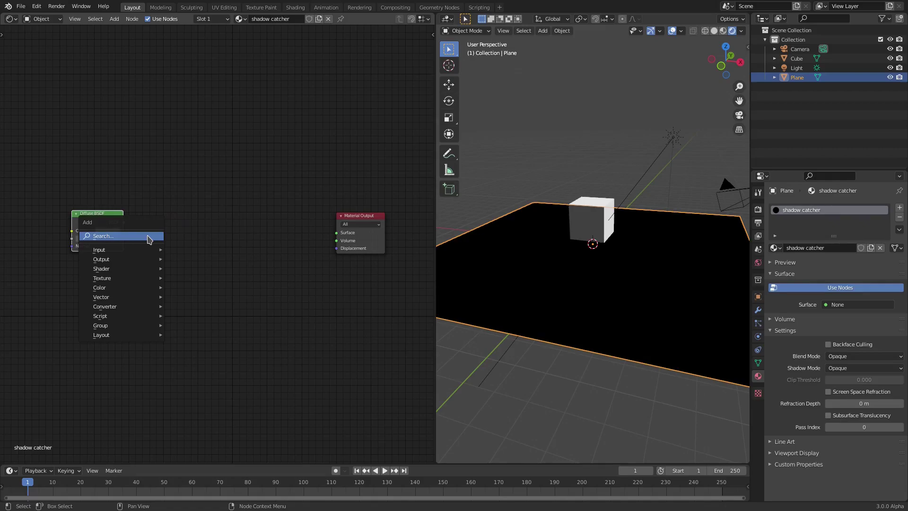
pyautogui.click(150, 238)
pyautogui.write('shader')
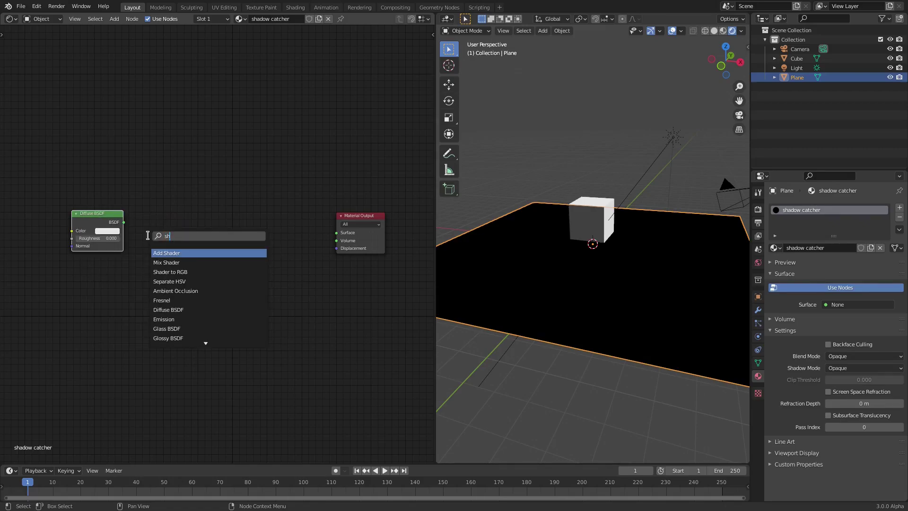
pyautogui.click(184, 274)
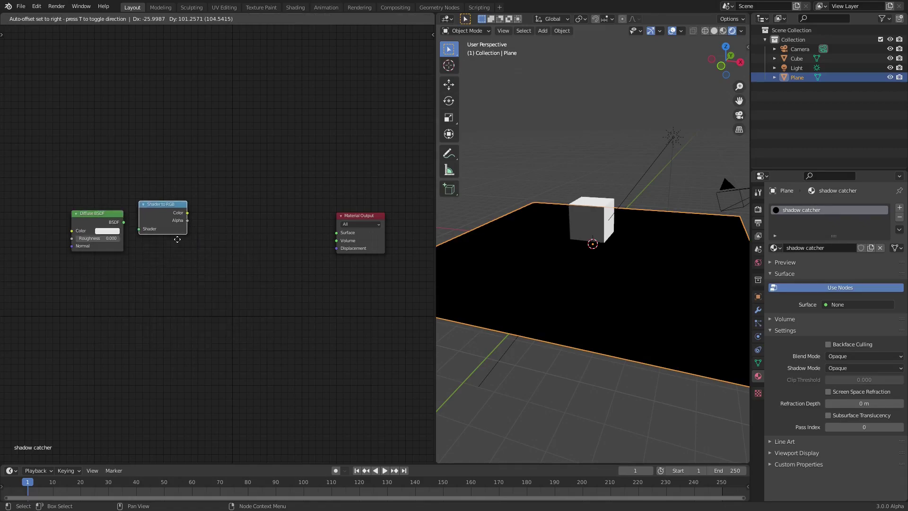
pyautogui.click(189, 256)
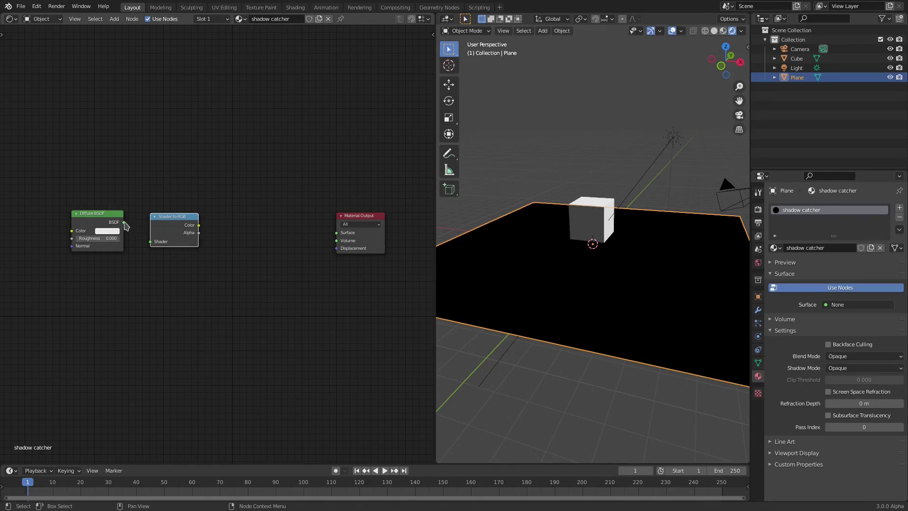
pyautogui.moveTo(124, 223); pyautogui.dragTo(153, 245)
# - Add a ColorRamp node after the Shader to RGB node and move the Material Output farther away to make room
pyautogui.hotkey('shift', 'a')
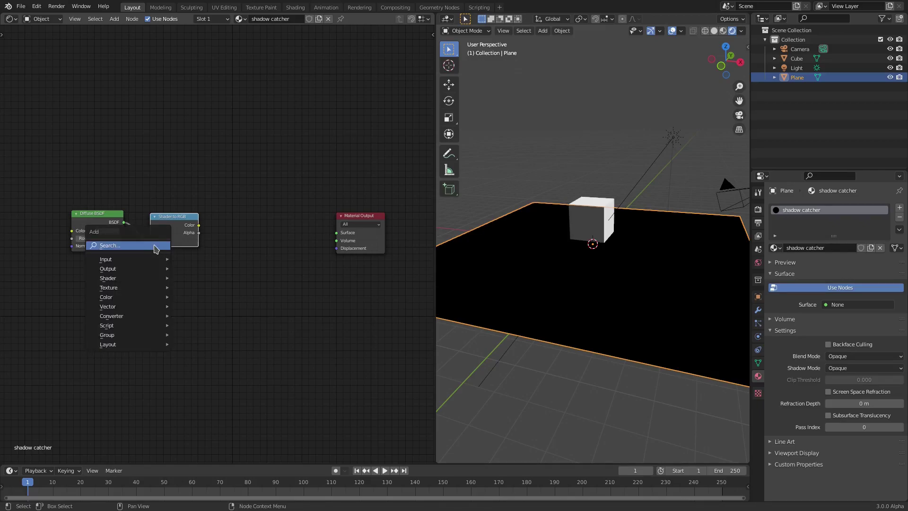
pyautogui.click(154, 247)
pyautogui.write('colo')
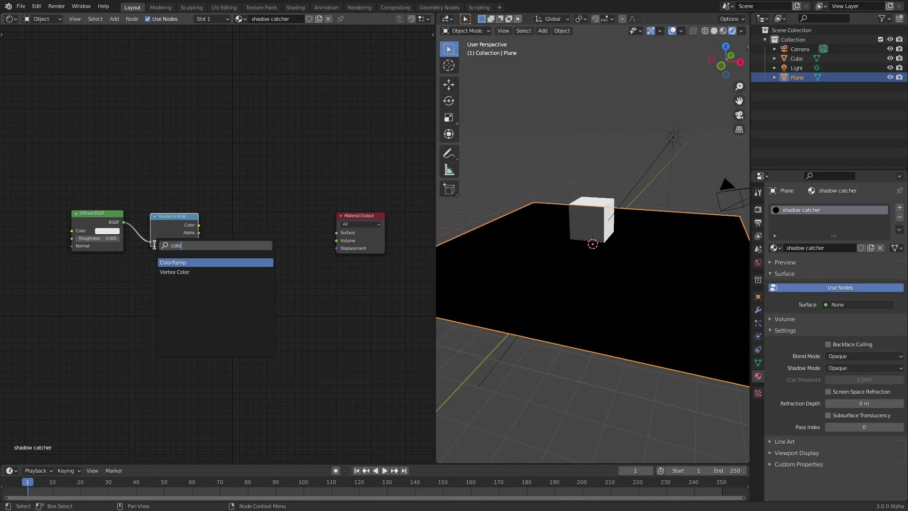
pyautogui.click(183, 265)
pyautogui.click(242, 229)
pyautogui.moveTo(243, 229); pyautogui.dragTo(188, 226, button='middle')
pyautogui.moveTo(317, 212); pyautogui.dragTo(406, 211)
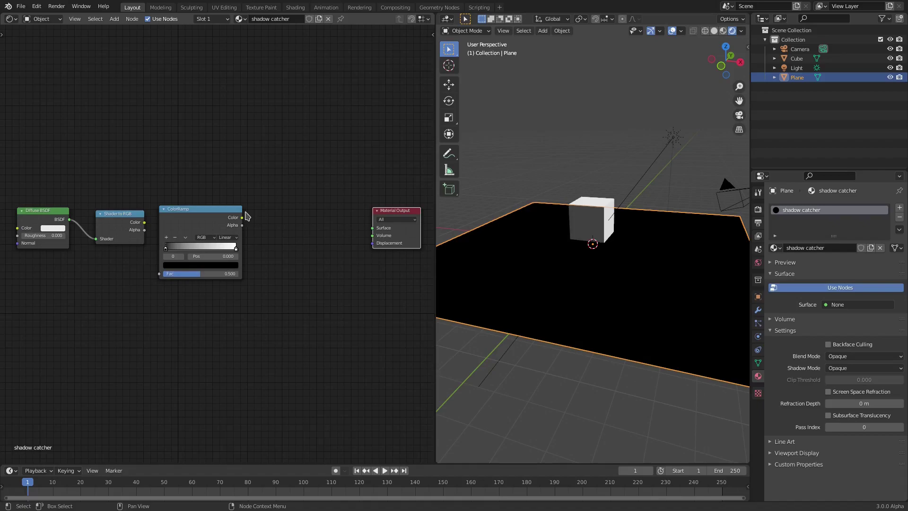
pyautogui.moveTo(215, 212); pyautogui.dragTo(243, 214, button='middle')
pyautogui.click(243, 213)
pyautogui.moveTo(244, 217); pyautogui.dragTo(253, 218)
pyautogui.moveTo(172, 224); pyautogui.dragTo(196, 277)
pyautogui.moveTo(121, 231); pyautogui.dragTo(196, 275)
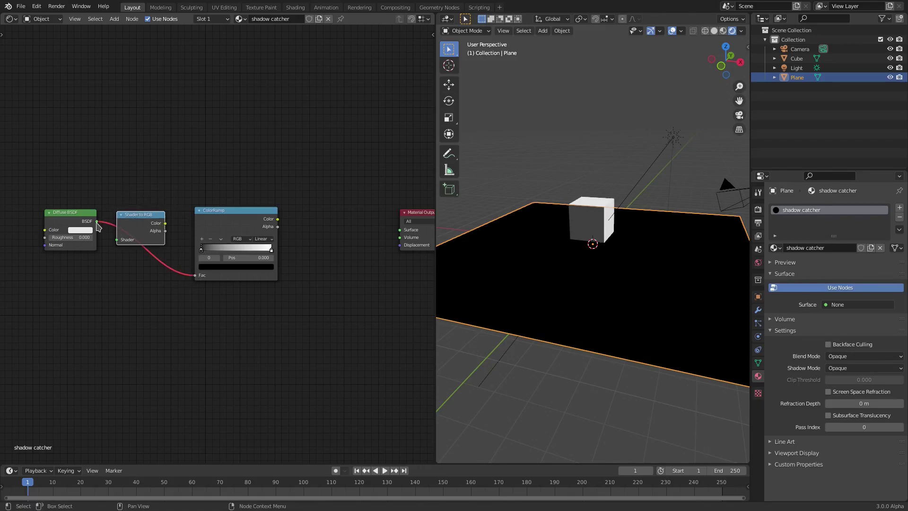
pyautogui.scroll(2, 150, 256)
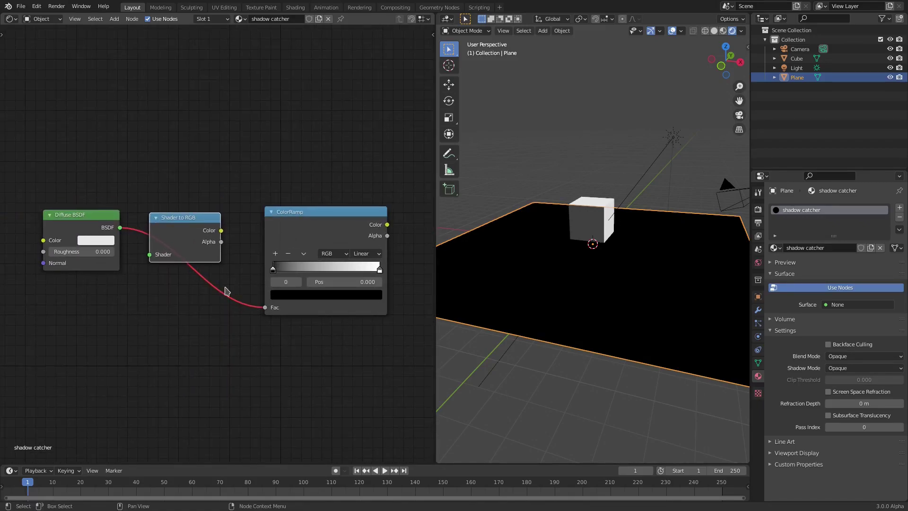
pyautogui.moveTo(119, 228); pyautogui.dragTo(156, 259)
pyautogui.moveTo(265, 308); pyautogui.dragTo(140, 255)
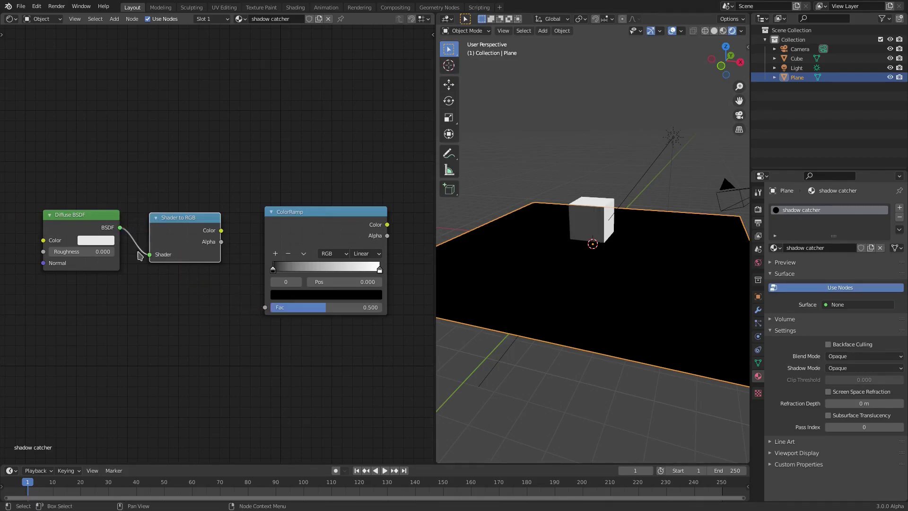
# - Link the Color output of the Shader to RGB node to the Fac input of the ColorRamp
pyautogui.moveTo(90, 219)
pyautogui.mouseDown()
pyautogui.moveTo(118, 176)
pyautogui.moveTo(91, 220)
pyautogui.mouseUp()
pyautogui.click(198, 226)
pyautogui.moveTo(221, 231); pyautogui.dragTo(266, 308)
pyautogui.moveTo(295, 234); pyautogui.dragTo(184, 231, button='middle')
pyautogui.moveTo(214, 219); pyautogui.dragTo(213, 225)
# - Add a Mix Shader node between the ColorRamp and the Material Output, slightly below them
pyautogui.scroll(-2, 331, 265)
pyautogui.moveTo(347, 269); pyautogui.dragTo(285, 269, button='middle')
pyautogui.scroll(-2, 287, 272)
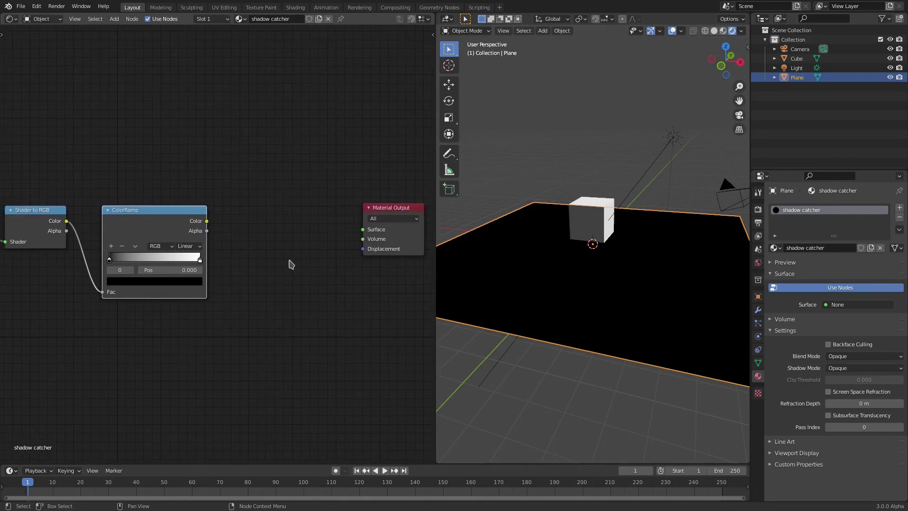
pyautogui.hotkey('shift', 'a')
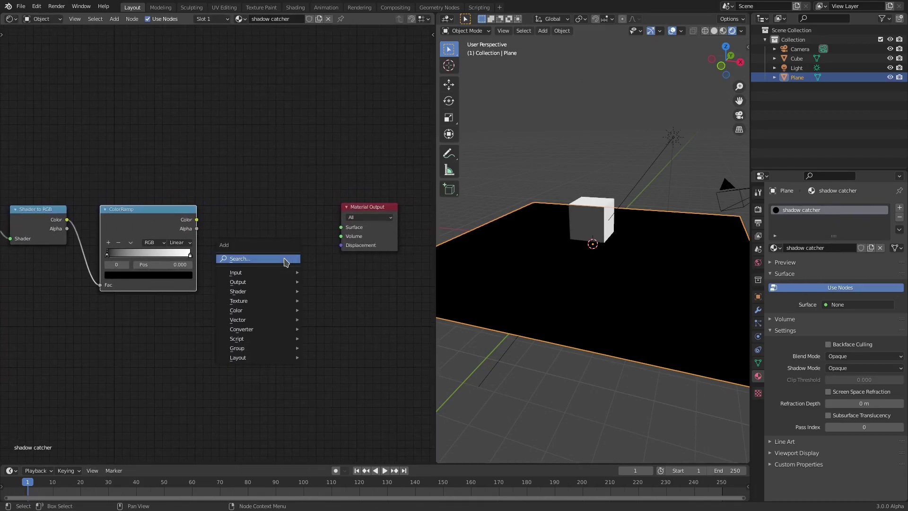
pyautogui.click(286, 260)
pyautogui.write('mix')
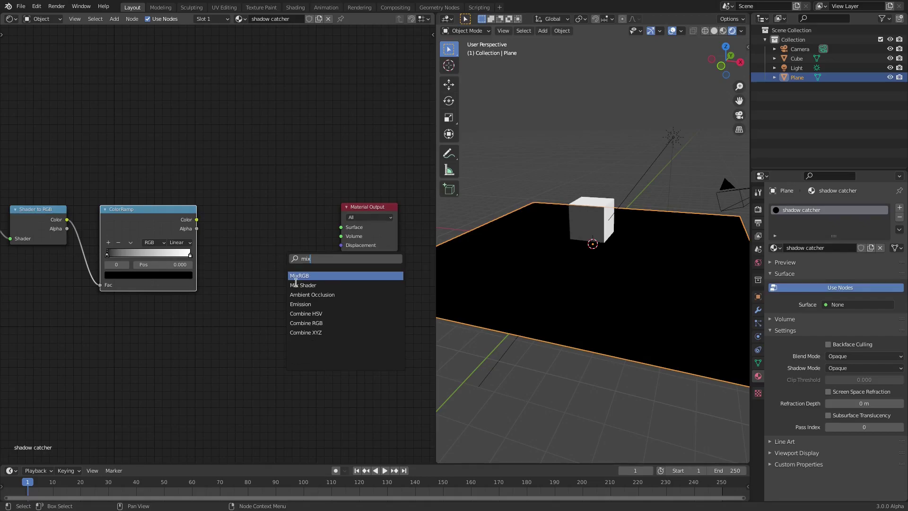
pyautogui.click(328, 285)
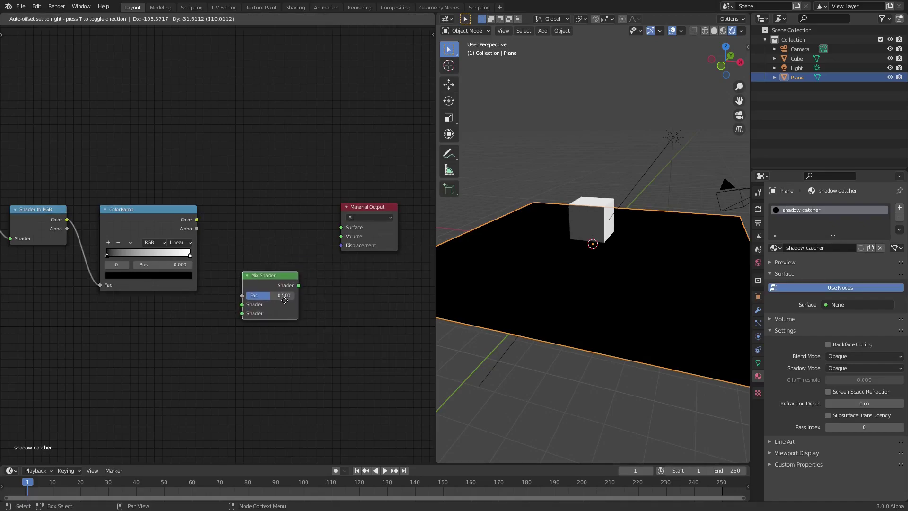
pyautogui.click(306, 307)
# - Add a Transparent BSDF node linked to the Mix Shader's second Shader input, and move the Material Output farther away
pyautogui.hotkey('shift', 'a')
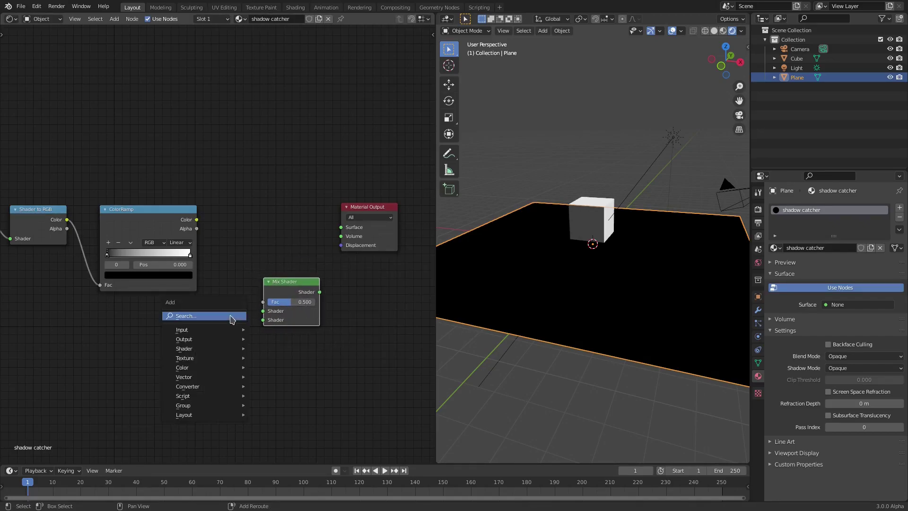
pyautogui.click(231, 315)
pyautogui.write('trans')
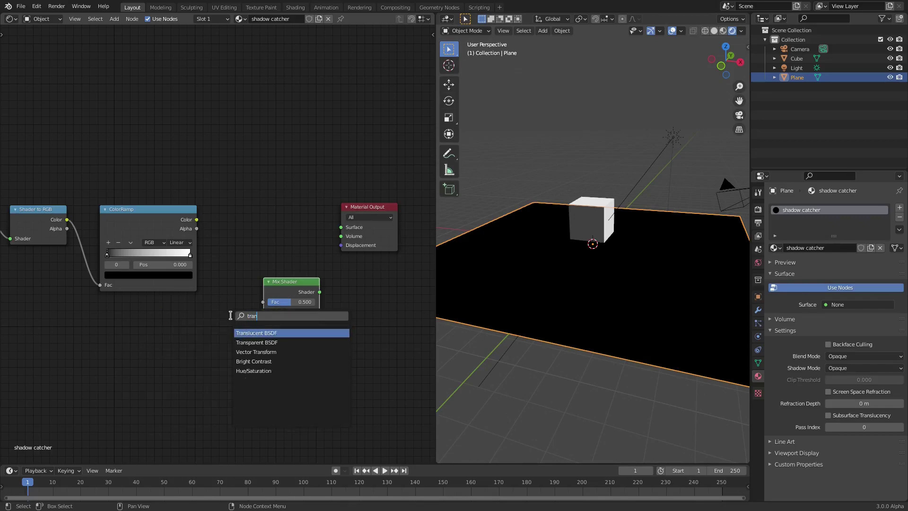
pyautogui.click(277, 343)
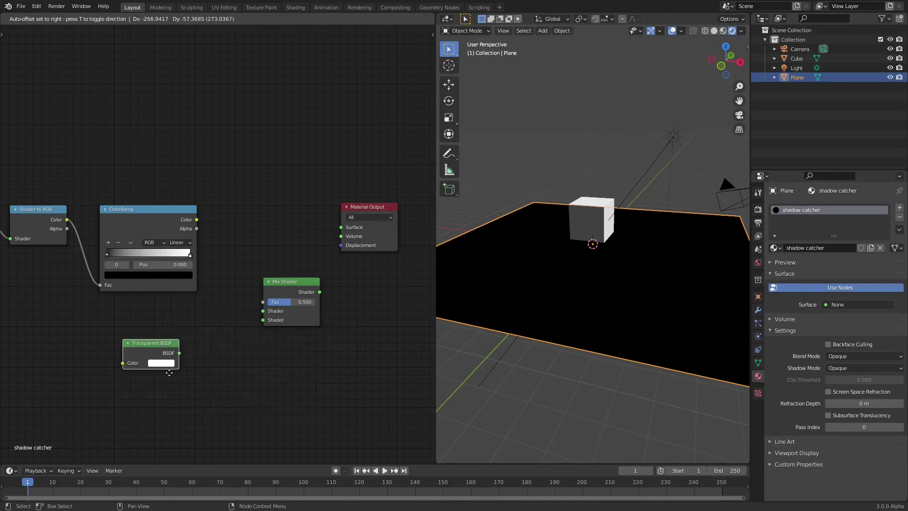
pyautogui.click(178, 366)
pyautogui.moveTo(217, 361); pyautogui.dragTo(244, 355, button='middle')
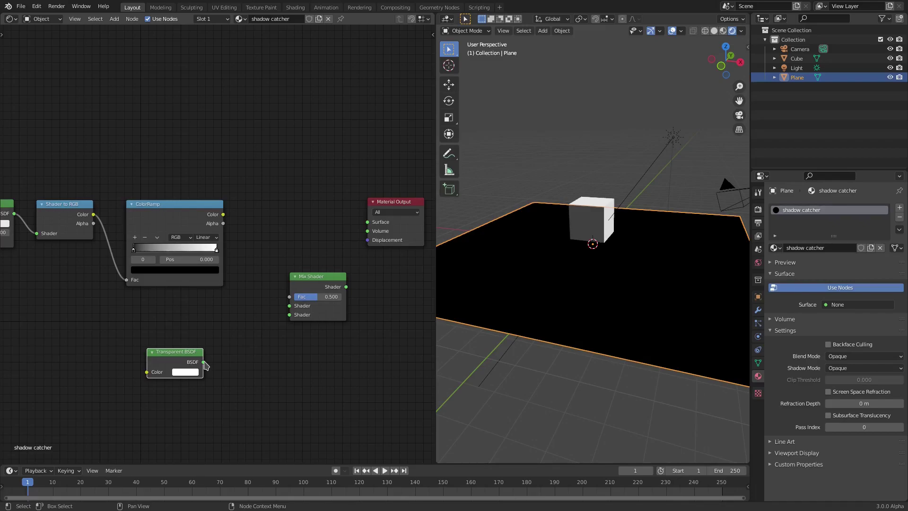
pyautogui.moveTo(204, 362); pyautogui.dragTo(289, 315)
pyautogui.moveTo(375, 240); pyautogui.dragTo(312, 263, button='middle')
pyautogui.moveTo(333, 238); pyautogui.dragTo(361, 236)
pyautogui.moveTo(296, 275); pyautogui.dragTo(370, 253, button='middle')
# - Duplicate the Diffuse BSDF node, place the copy above the Transparent BSDF, and link it to the Mix Shader's first Shader input
pyautogui.moveTo(85, 235); pyautogui.dragTo(149, 232, button='middle')
pyautogui.click(72, 201)
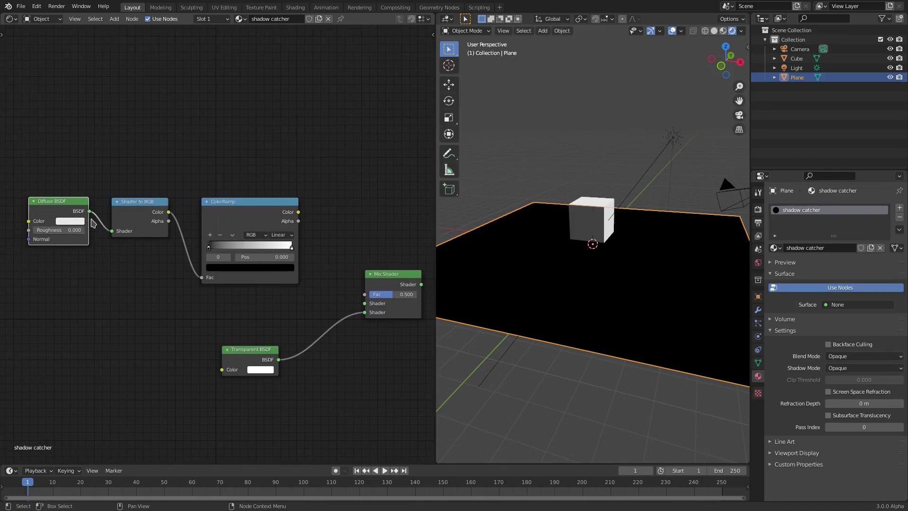
pyautogui.hotkey('shift', 'd')
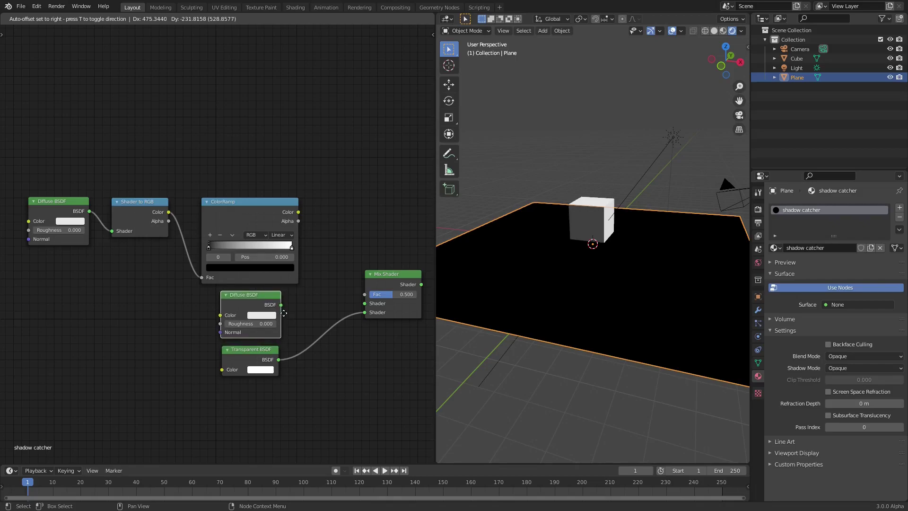
pyautogui.click(284, 312)
pyautogui.moveTo(281, 305); pyautogui.dragTo(338, 296)
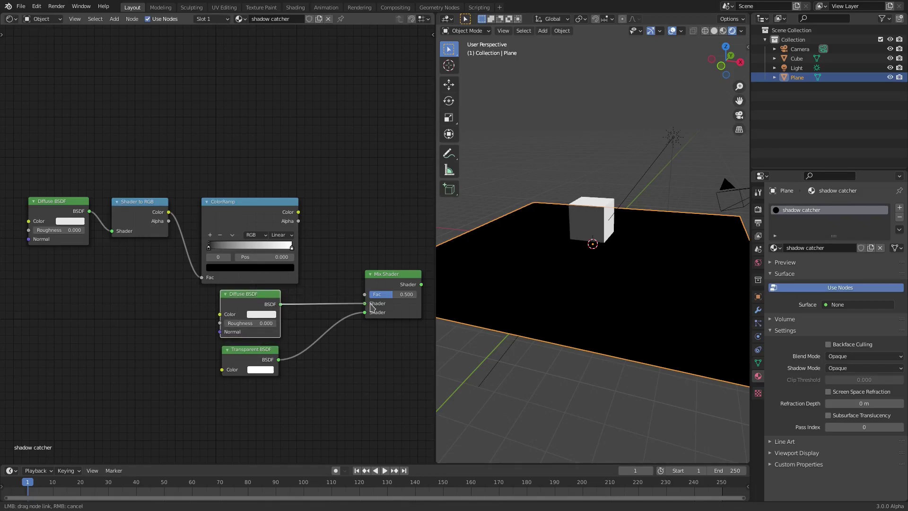
pyautogui.moveTo(372, 308); pyautogui.dragTo(374, 310)
# - Link the ColorRamp Color to the Mix Shader's Fac and the Mix Shader output to the Material Output's Surface
pyautogui.moveTo(398, 345); pyautogui.dragTo(337, 347, button='middle')
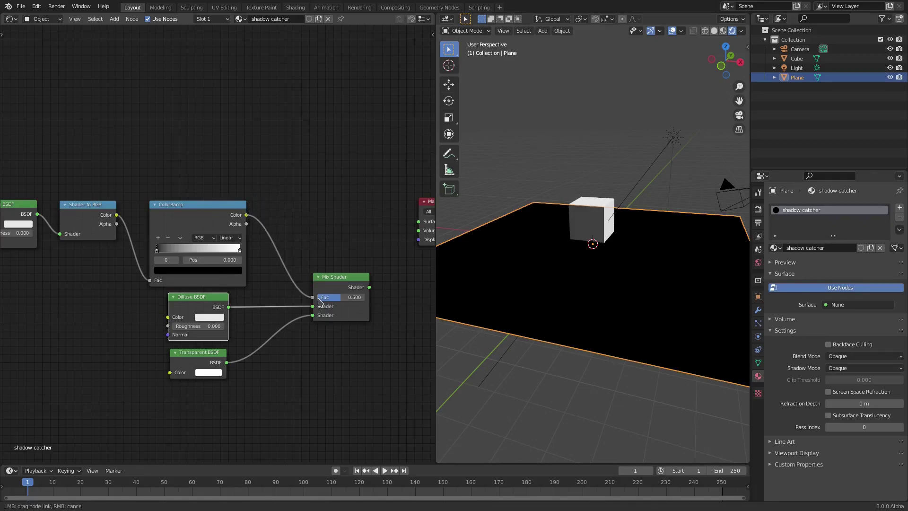
pyautogui.moveTo(319, 302); pyautogui.dragTo(321, 303)
pyautogui.click(341, 279)
pyautogui.moveTo(371, 305); pyautogui.dragTo(299, 311, button='middle')
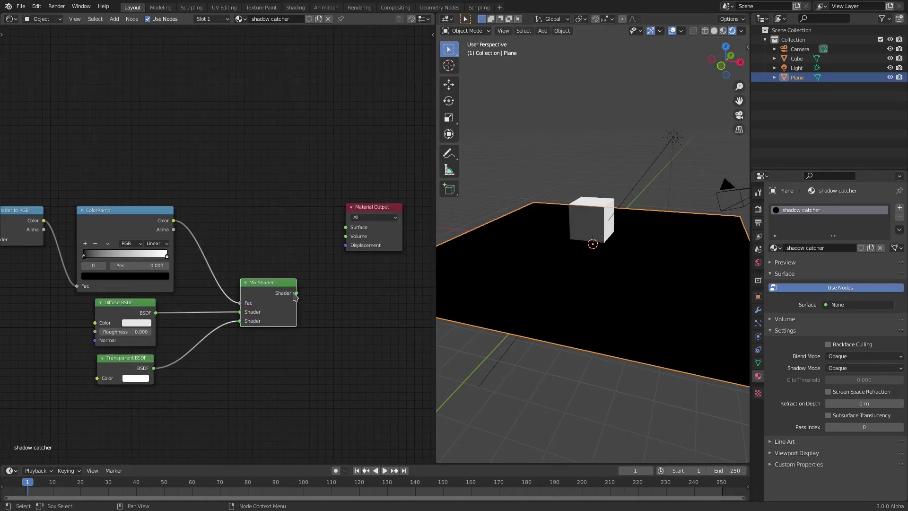
pyautogui.moveTo(348, 228); pyautogui.dragTo(347, 228)
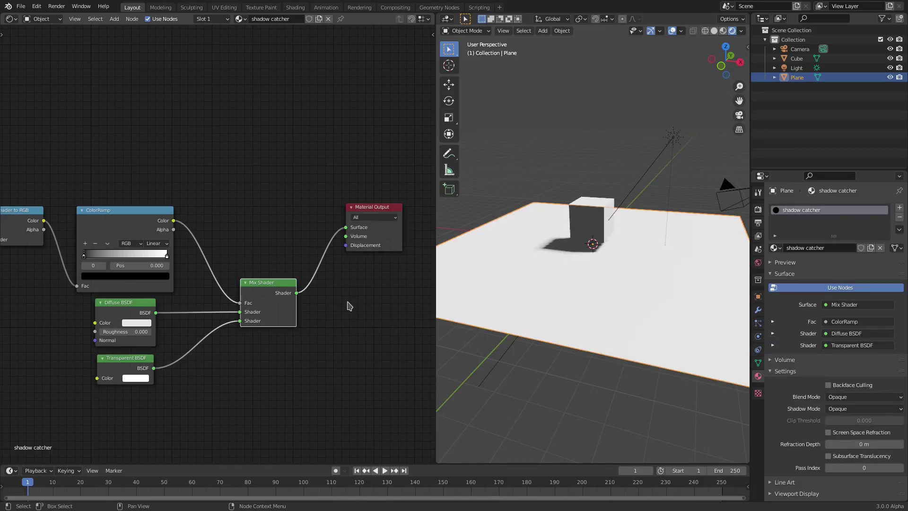
pyautogui.moveTo(333, 312); pyautogui.dragTo(365, 304, button='middle')
# - Examine the cube's shadow on the plane up close and from different angles in the viewport
pyautogui.scroll(3, 565, 292)
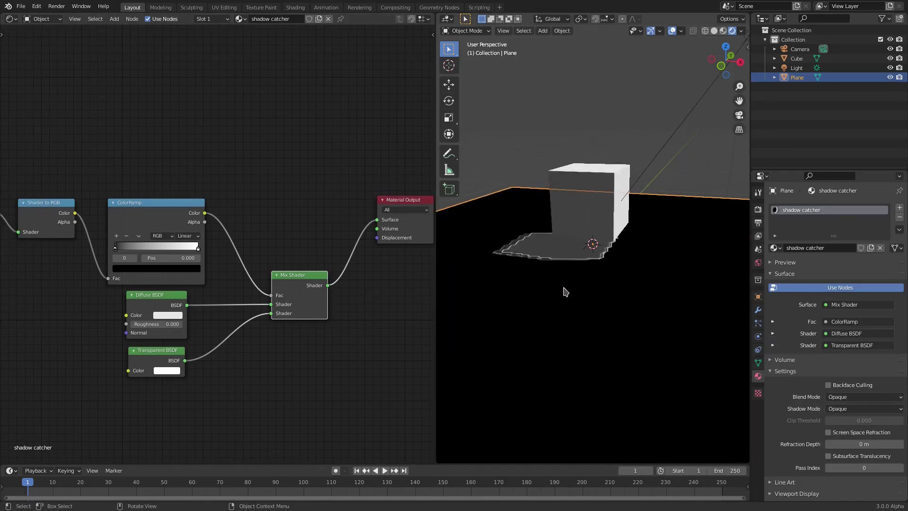
pyautogui.moveTo(566, 292)
pyautogui.mouseDown(button='middle')
pyautogui.moveTo(621, 319)
pyautogui.moveTo(538, 294)
pyautogui.mouseUp(button='middle')
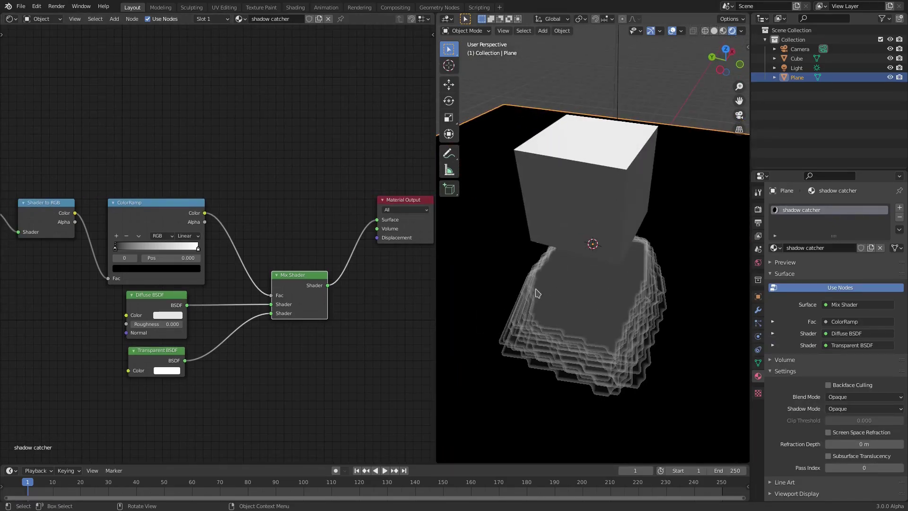
pyautogui.moveTo(648, 346); pyautogui.dragTo(613, 294, button='middle')
pyautogui.scroll(-3, 638, 323)
pyautogui.scroll(-3, 587, 322)
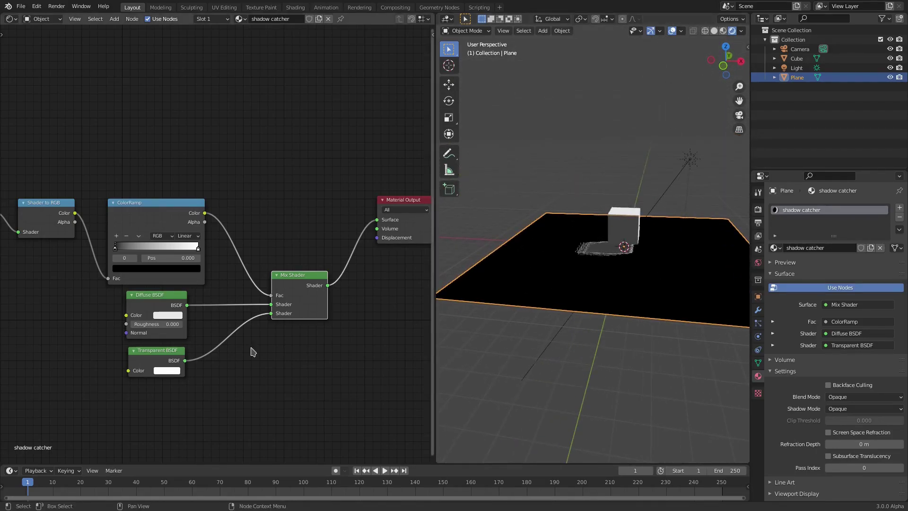
# - Try a dark purple color (H 0.718, S 0.647, V 0.318) on the Diffuse BSDF that feeds the Mix Shader
pyautogui.click(169, 315)
pyautogui.click(168, 316)
pyautogui.moveTo(142, 308); pyautogui.dragTo(160, 302, button='middle')
pyautogui.scroll(1, 222, 298)
pyautogui.click(219, 322)
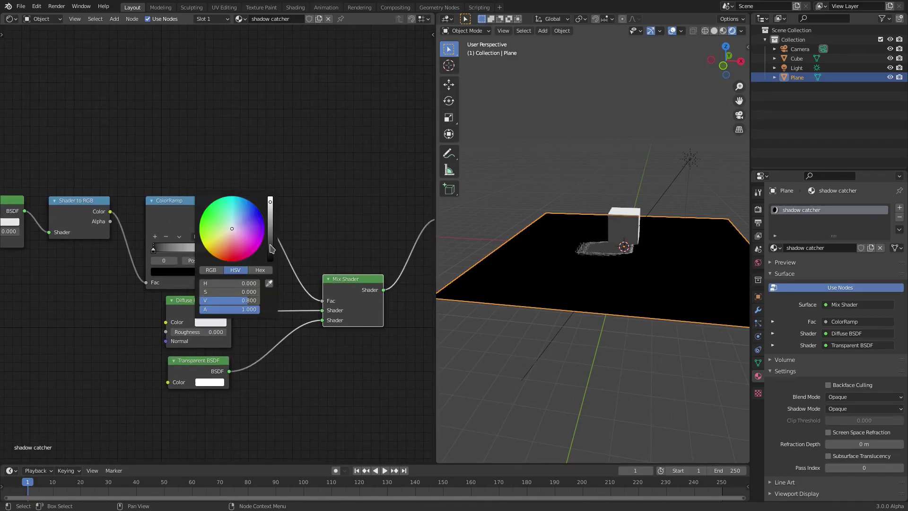
pyautogui.moveTo(272, 248)
pyautogui.mouseDown()
pyautogui.moveTo(273, 265)
pyautogui.moveTo(270, 213)
pyautogui.moveTo(271, 222)
pyautogui.moveTo(256, 213)
pyautogui.moveTo(230, 261)
pyautogui.moveTo(199, 231)
pyautogui.moveTo(232, 253)
pyautogui.moveTo(244, 228)
pyautogui.mouseUp()
pyautogui.scroll(5, 519, 307)
# - Set the color of the Diffuse BSDF feeding the Mix Shader to black and lower that node slightly below the ColorRamp
pyautogui.click(219, 322)
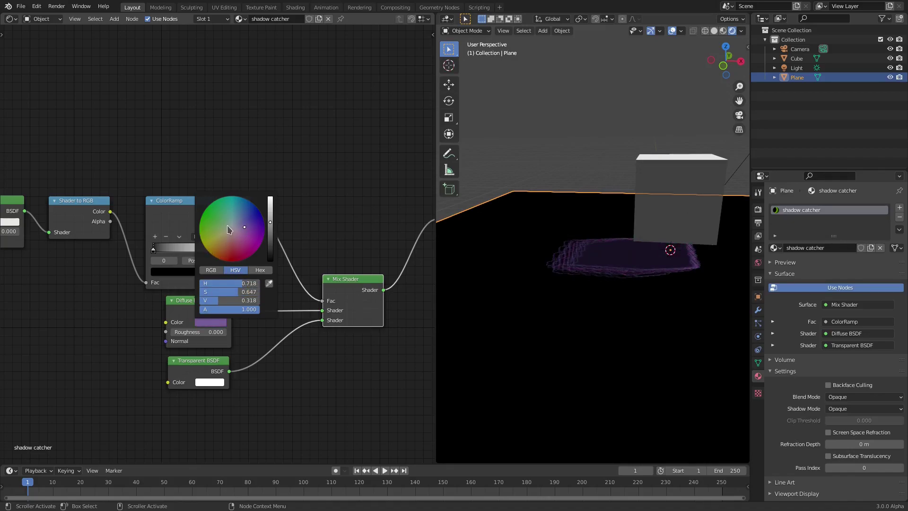
pyautogui.click(212, 321)
pyautogui.moveTo(254, 300); pyautogui.dragTo(215, 313)
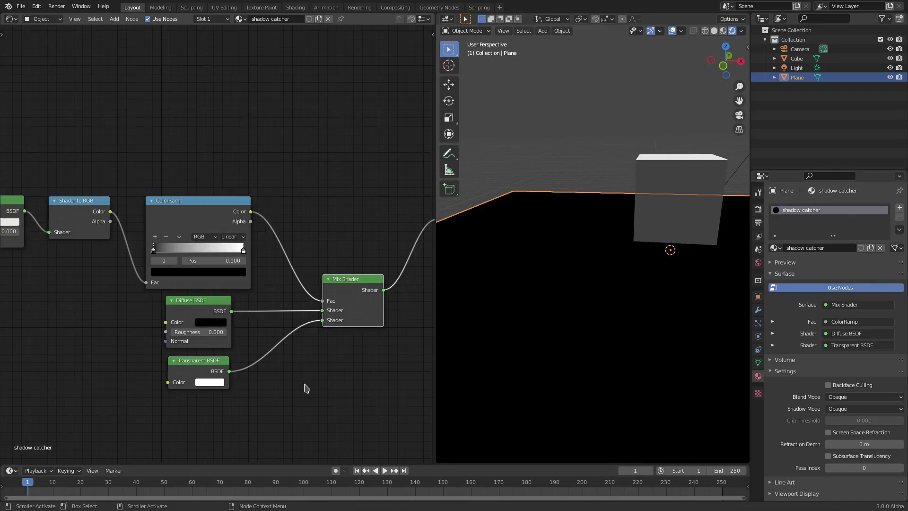
pyautogui.scroll(-1, 304, 383)
pyautogui.moveTo(304, 381); pyautogui.dragTo(235, 379, button='middle')
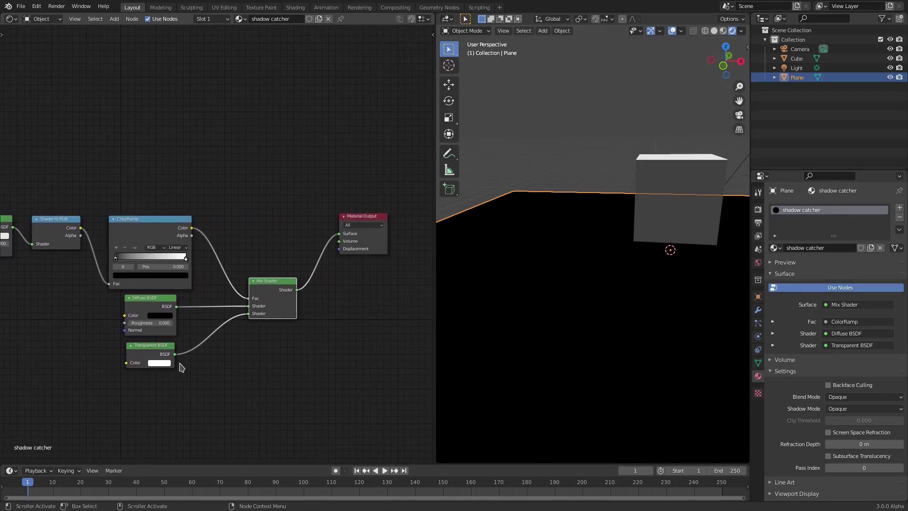
pyautogui.moveTo(158, 302)
pyautogui.mouseDown()
pyautogui.moveTo(161, 329)
pyautogui.moveTo(158, 310)
pyautogui.mouseUp()
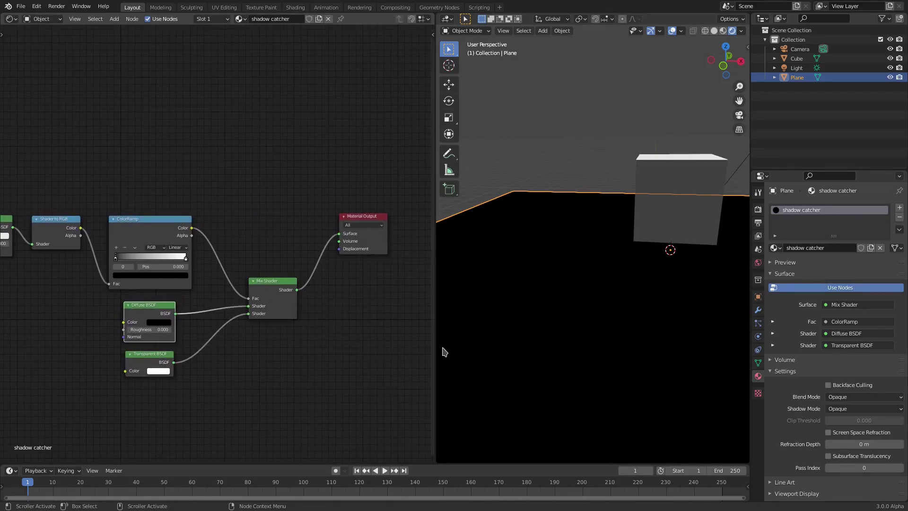
# - Set the shadow catcher material's Blend Mode to Alpha Blend
pyautogui.moveTo(558, 331); pyautogui.dragTo(530, 218, button='middle')
pyautogui.moveTo(643, 328); pyautogui.dragTo(658, 331, button='middle')
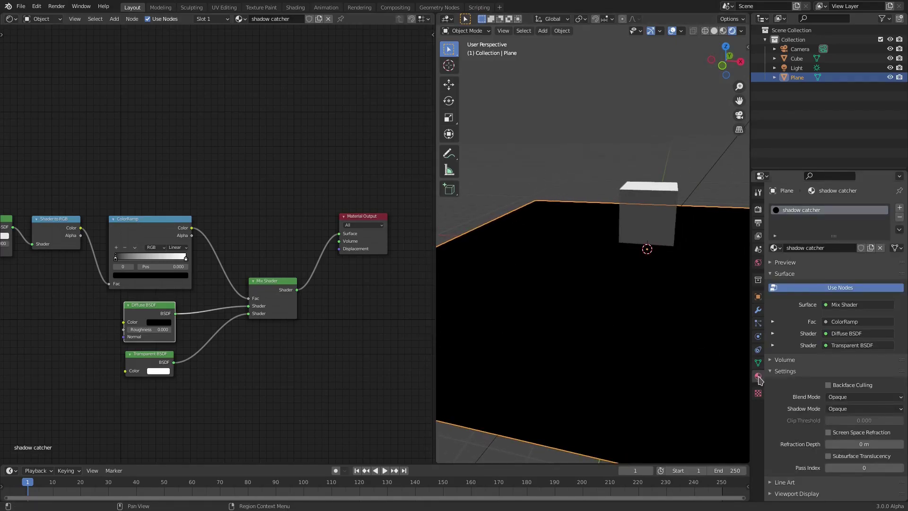
pyautogui.click(797, 377)
pyautogui.click(797, 376)
pyautogui.click(856, 397)
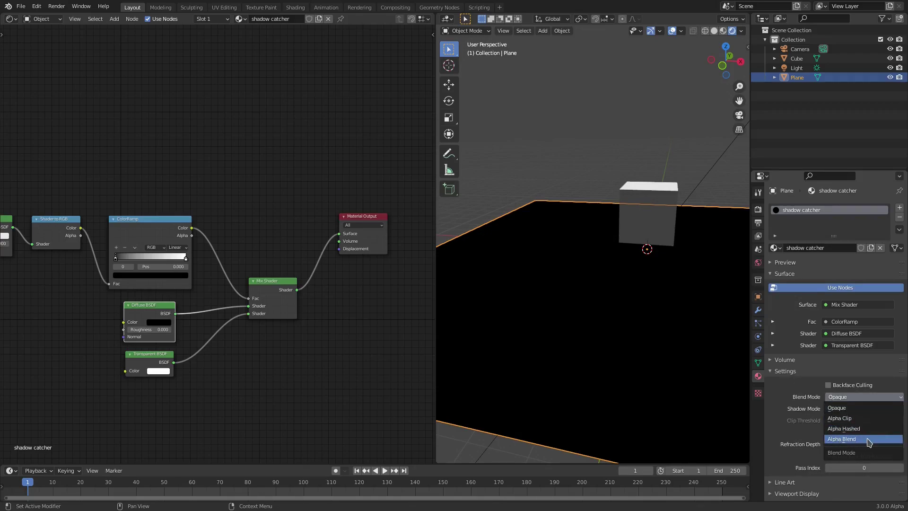
pyautogui.press('Return')
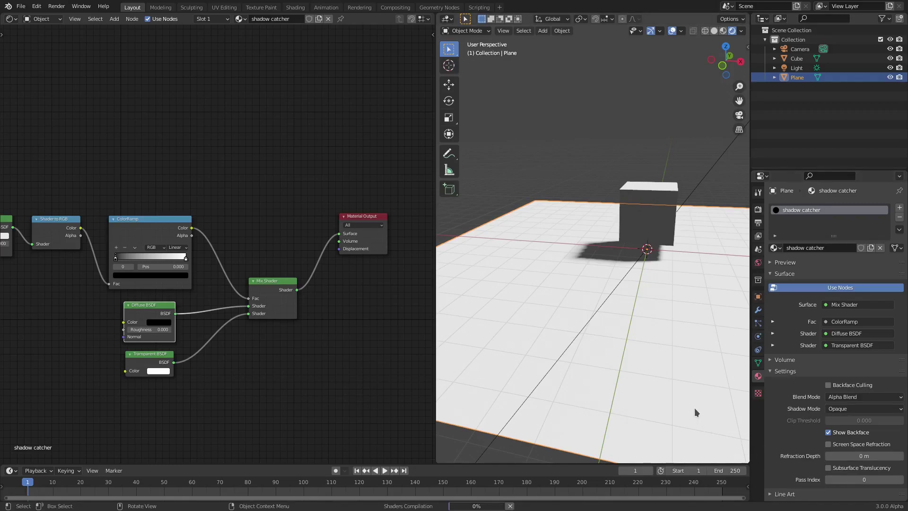
# - Deselect the plane and enable the Transparent film option in the Eevee render settings
pyautogui.moveTo(691, 393); pyautogui.dragTo(668, 379, button='middle')
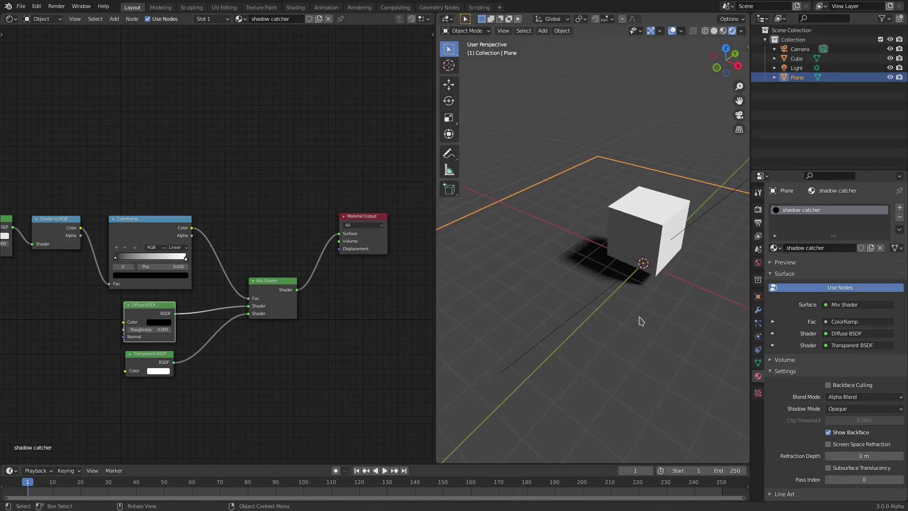
pyautogui.click(642, 156)
pyautogui.moveTo(624, 227); pyautogui.dragTo(552, 209, button='middle')
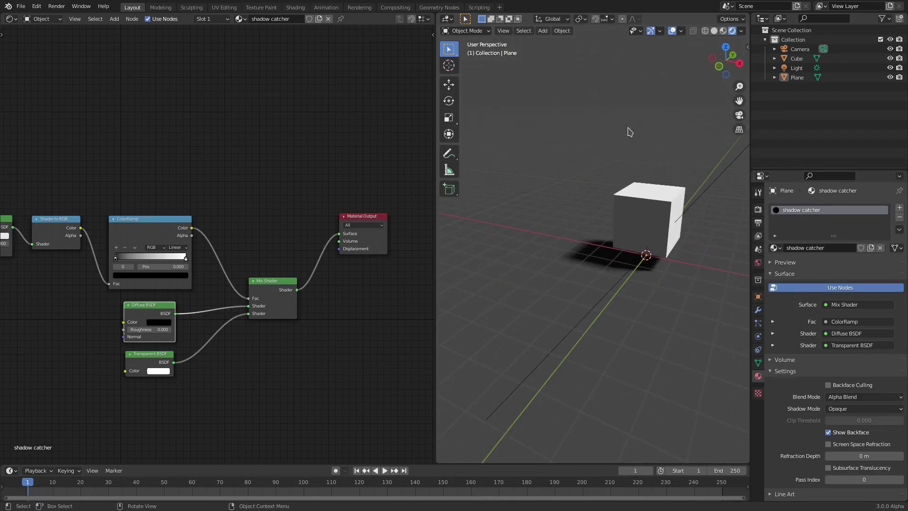
pyautogui.scroll(-3, 597, 279)
pyautogui.scroll(3, 583, 318)
pyautogui.click(759, 211)
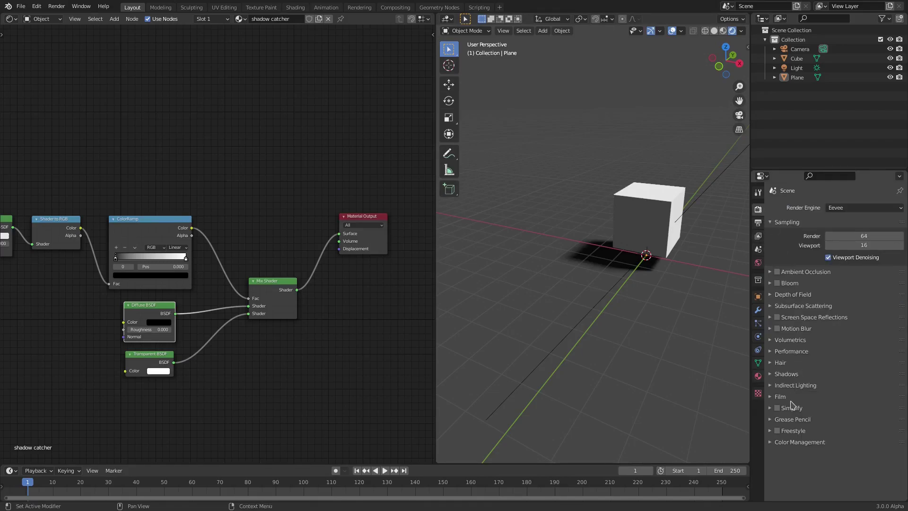
pyautogui.click(786, 397)
pyautogui.click(825, 421)
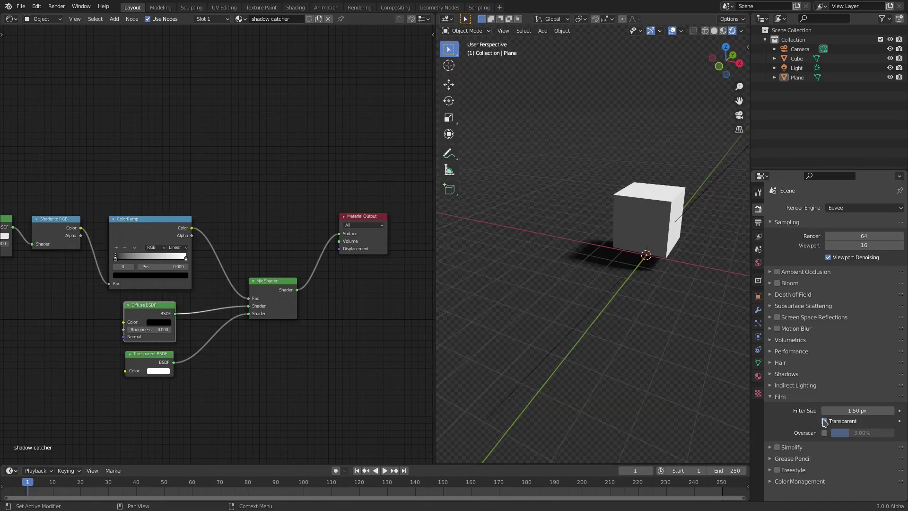
# - Hide the viewport overlays and inspect the cube and plane from different angles, including from below
pyautogui.scroll(4, 639, 284)
pyautogui.moveTo(618, 298); pyautogui.dragTo(712, 320, button='middle')
pyautogui.click(672, 31)
pyautogui.moveTo(672, 99); pyautogui.dragTo(635, 263, button='middle')
pyautogui.scroll(-3, 653, 350)
# - For the plane's shadow catcher material, turn on Backface Culling and turn off Show Backface
pyautogui.click(635, 255)
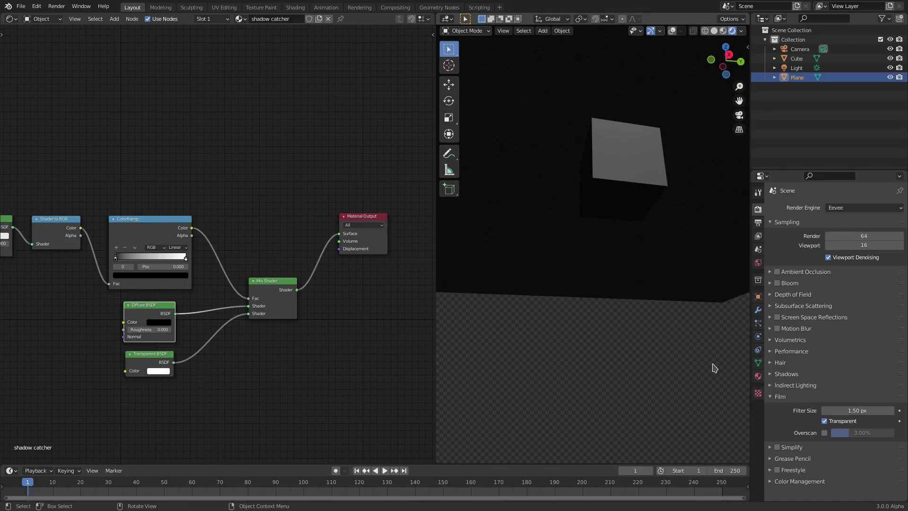
pyautogui.click(759, 377)
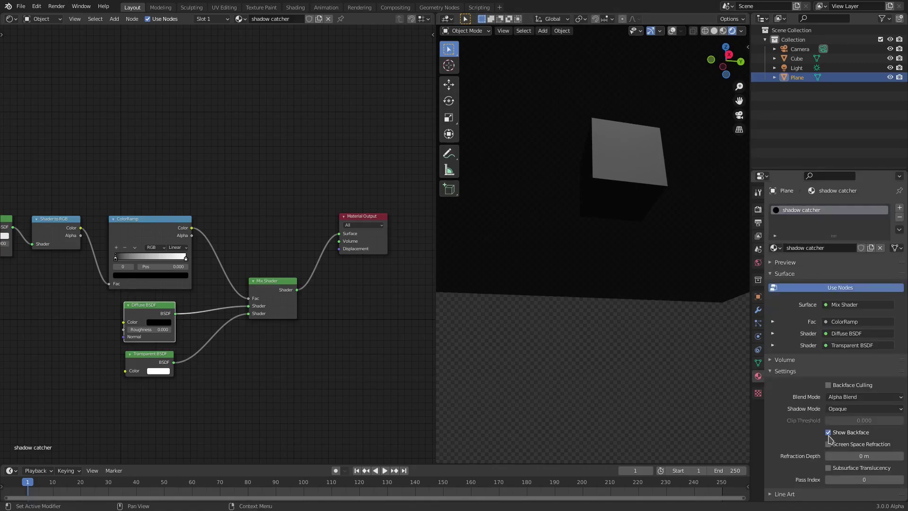
pyautogui.moveTo(645, 270); pyautogui.dragTo(669, 254, button='middle')
pyautogui.click(828, 385)
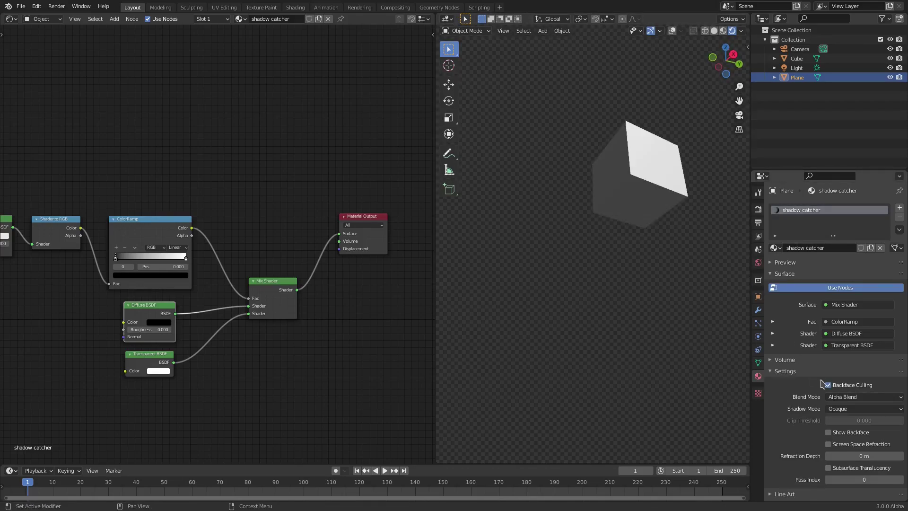
pyautogui.moveTo(660, 322)
pyautogui.mouseDown(button='middle')
pyautogui.moveTo(671, 368)
pyautogui.moveTo(657, 276)
pyautogui.moveTo(658, 318)
pyautogui.moveTo(672, 327)
pyautogui.mouseUp(button='middle')
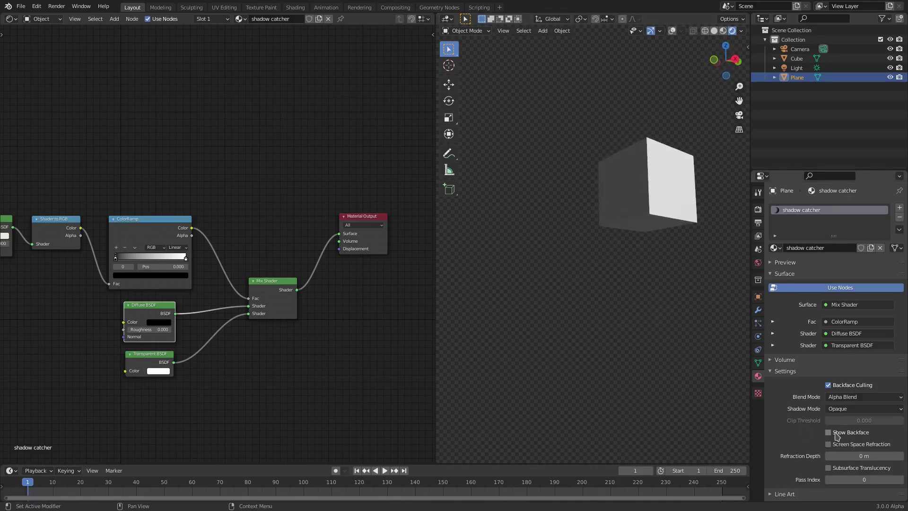
pyautogui.click(843, 388)
pyautogui.click(844, 389)
pyautogui.moveTo(659, 314); pyautogui.dragTo(670, 330, button='middle')
# - Select the sun light and rotate it freely and about the Y axis so the cube's shadow falls on its other side
pyautogui.click(798, 68)
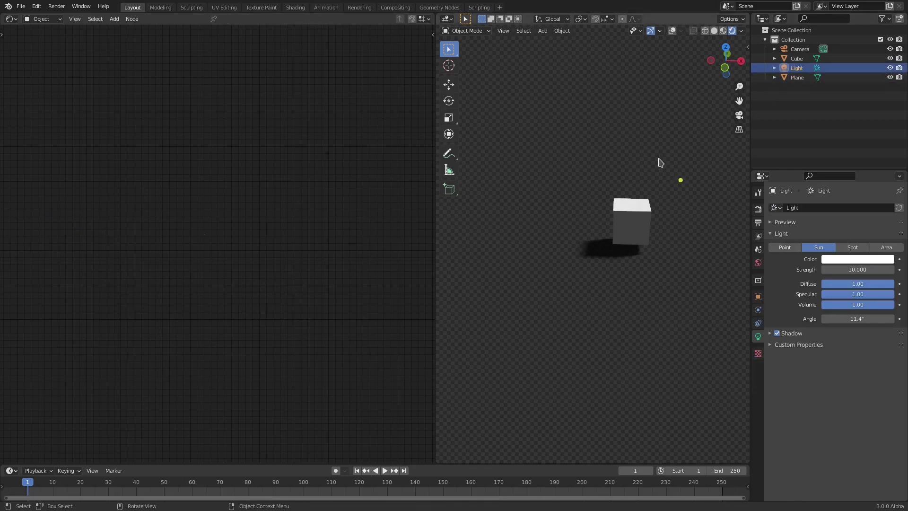
pyautogui.moveTo(659, 163); pyautogui.dragTo(638, 139, button='middle')
pyautogui.press('r')
pyautogui.press('r')
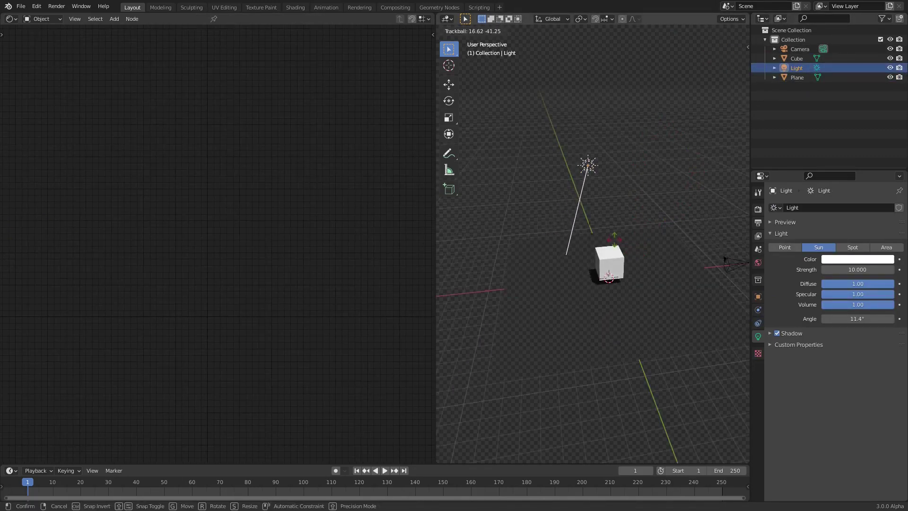
pyautogui.click(614, 240)
pyautogui.press('r')
pyautogui.press('y')
pyautogui.click(648, 168)
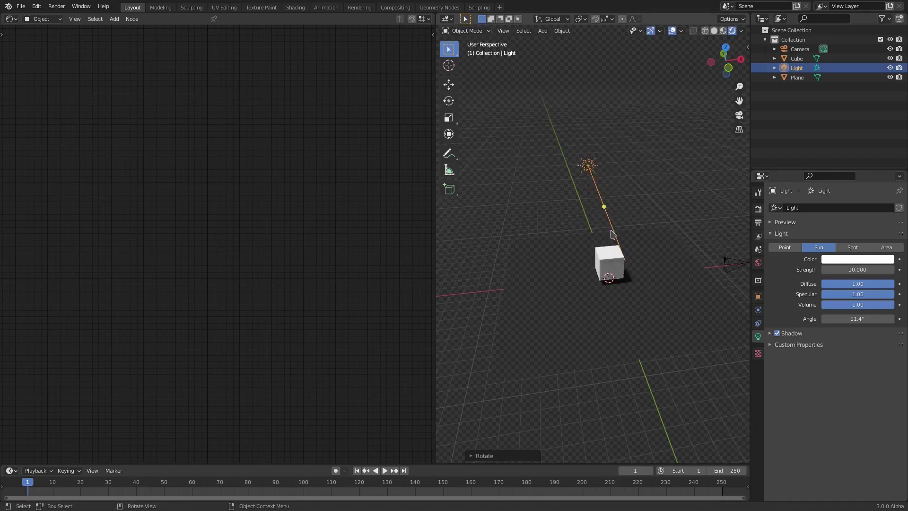
pyautogui.scroll(3, 613, 234)
# - Temporarily disconnect the plane's Mix Shader from the Material Output's Surface input and reconnect it
pyautogui.click(634, 305)
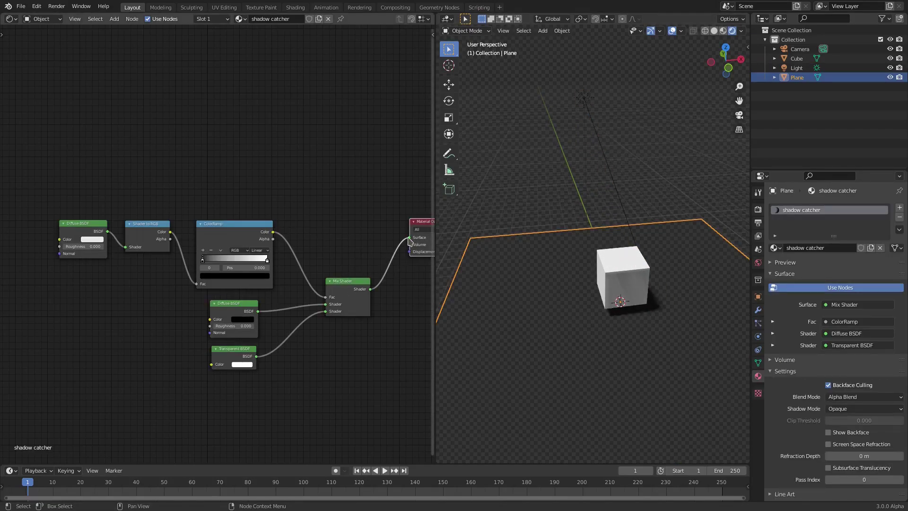
pyautogui.moveTo(409, 238); pyautogui.dragTo(391, 251)
pyautogui.moveTo(653, 288); pyautogui.dragTo(592, 267, button='middle')
pyautogui.moveTo(370, 289); pyautogui.dragTo(410, 238)
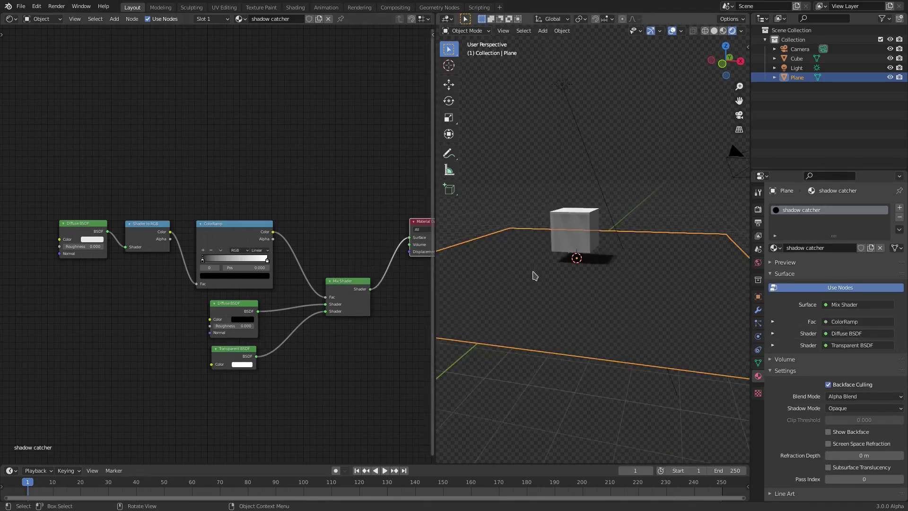
pyautogui.moveTo(535, 275); pyautogui.dragTo(622, 280, button='middle')
# - Select the sun light and rotate it freely to a lower angle so the cube casts a longer shadow
pyautogui.click(569, 106)
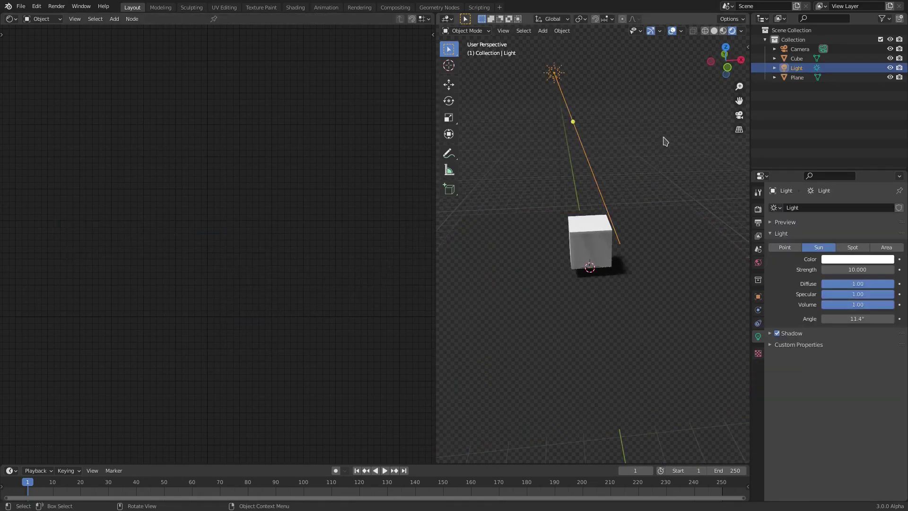
pyautogui.press('r')
pyautogui.press('Escape')
pyautogui.press('r')
pyautogui.press('r')
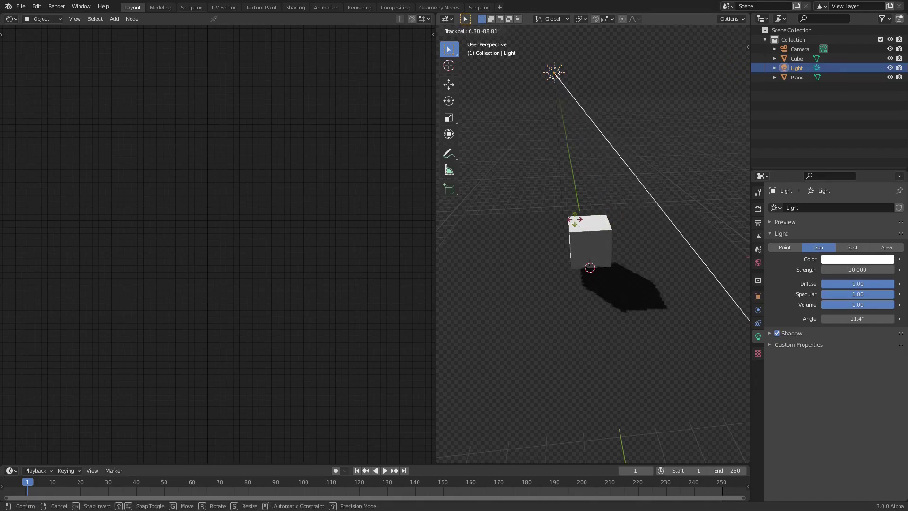
pyautogui.click(575, 221)
# - Change the light's type to Point and move it down close to the cube
pyautogui.click(785, 247)
pyautogui.press('g')
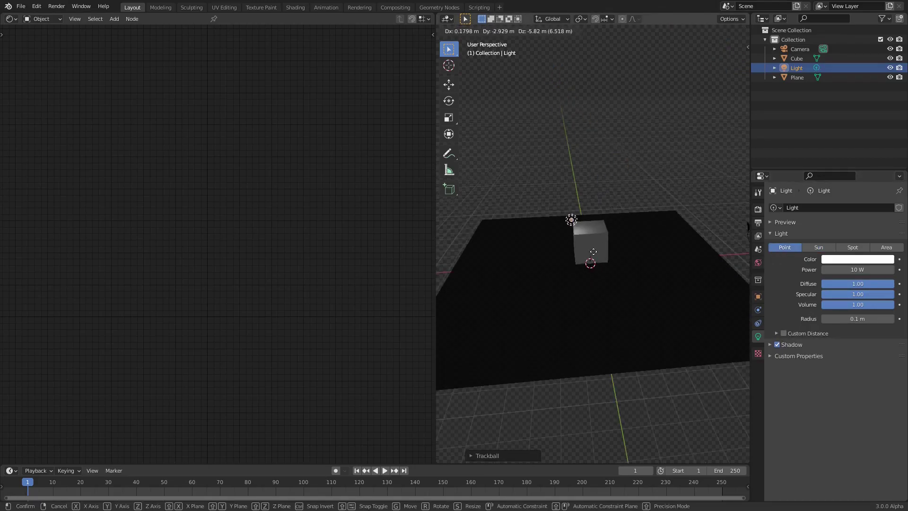
pyautogui.click(594, 252)
pyautogui.moveTo(594, 252); pyautogui.dragTo(646, 260, button='middle')
# - Raise the point light's power to 383.4 W and inspect the lit plane around the cube
pyautogui.moveTo(847, 270); pyautogui.dragTo(888, 270)
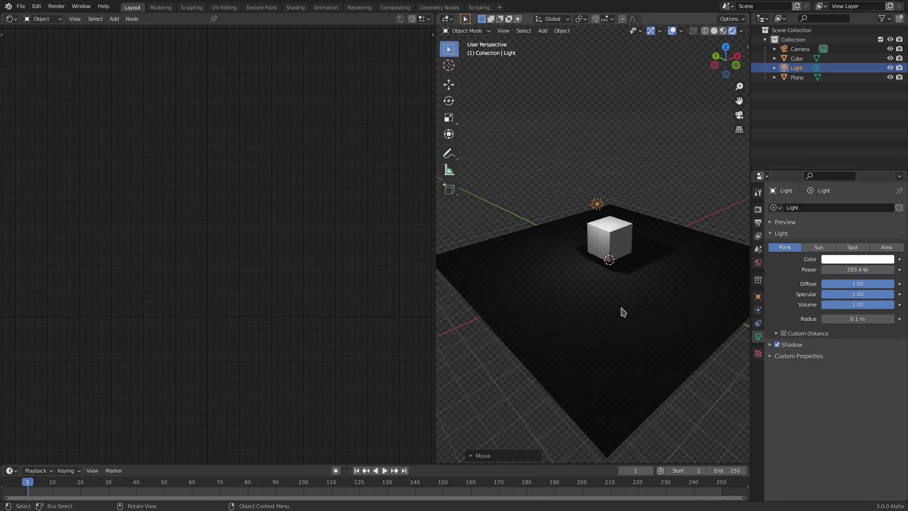
pyautogui.moveTo(620, 310); pyautogui.dragTo(703, 303, button='middle')
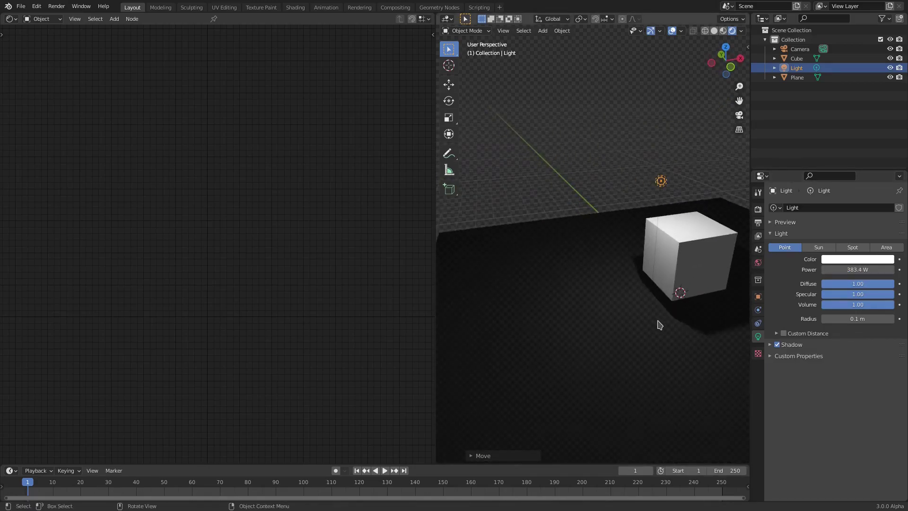
pyautogui.scroll(3, 658, 321)
pyautogui.moveTo(657, 321); pyautogui.dragTo(647, 276, button='middle')
pyautogui.scroll(-3, 646, 306)
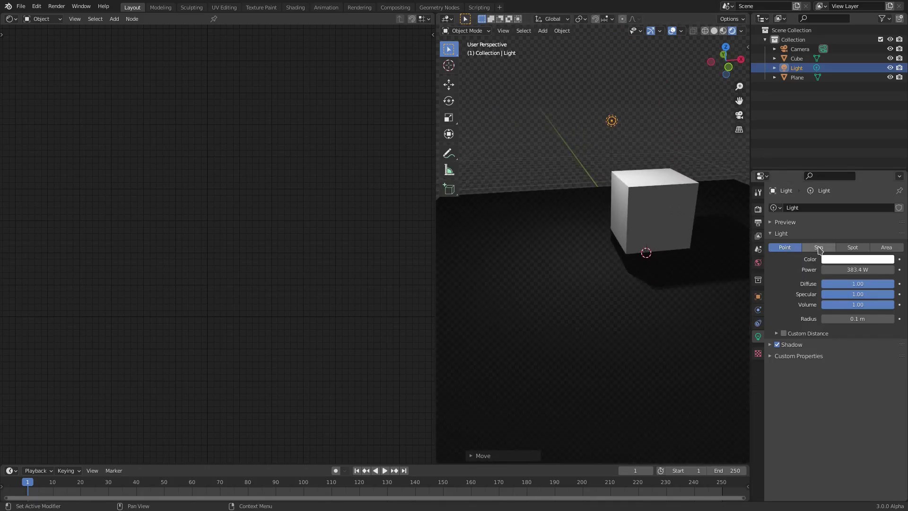
# - Switch the light's type to Sun and compare how the plane catches the cube's shadow
pyautogui.click(815, 249)
pyautogui.scroll(-1, 653, 258)
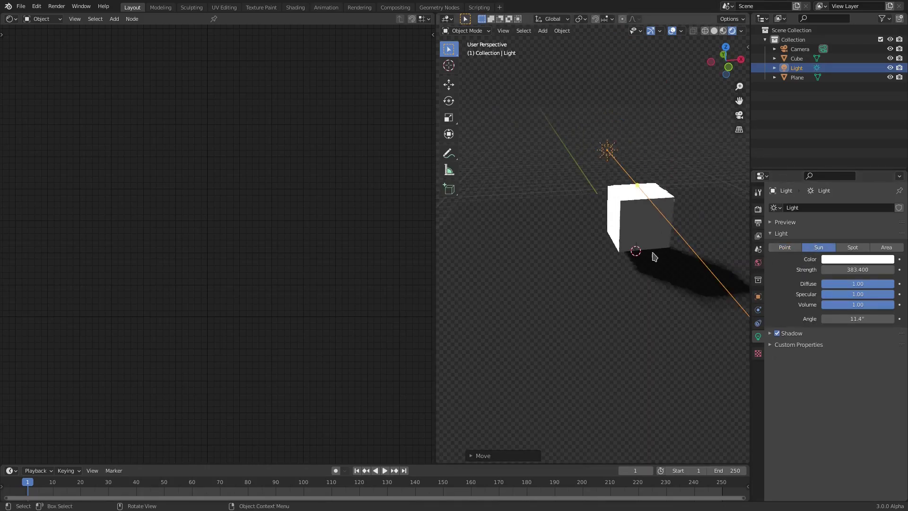
pyautogui.moveTo(654, 258); pyautogui.dragTo(605, 257, button='middle')
pyautogui.scroll(-3, 682, 266)
# - Switch the light's type to Point and move it around near the cube to try its effect on the plane
pyautogui.click(792, 249)
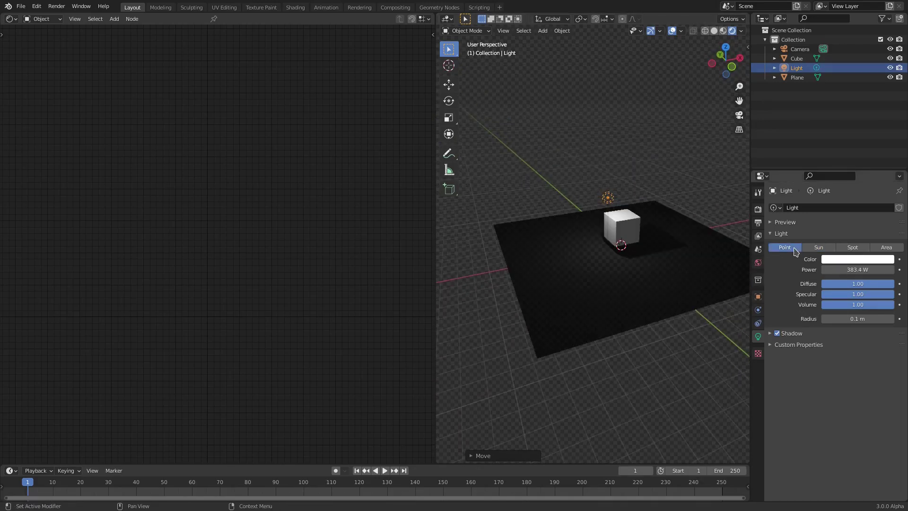
pyautogui.scroll(2, 622, 259)
pyautogui.press('g')
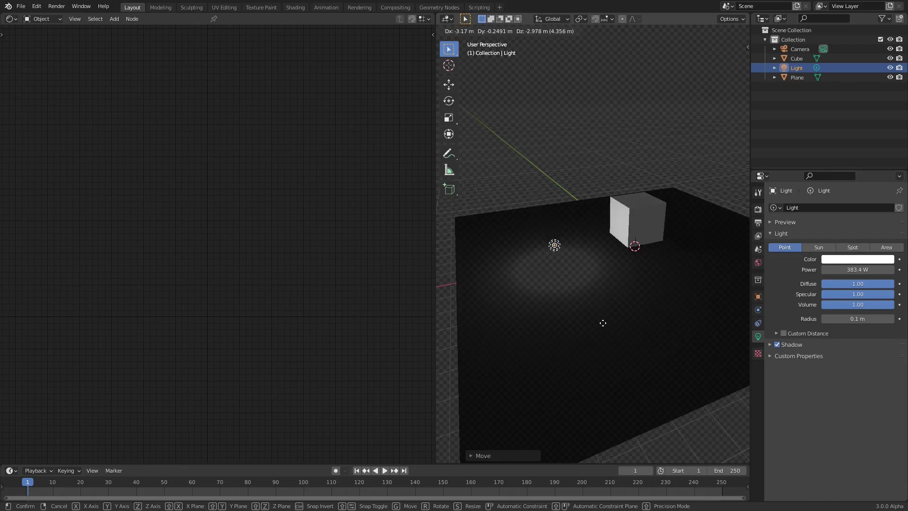
pyautogui.click(633, 209)
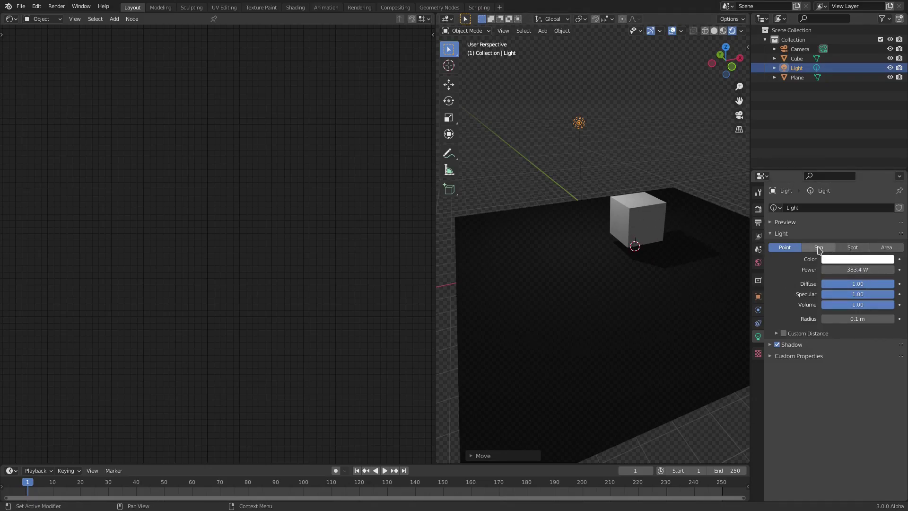
# - Change the light back to Sun, try a strength of 5, and set its strength to 10
pyautogui.click(819, 248)
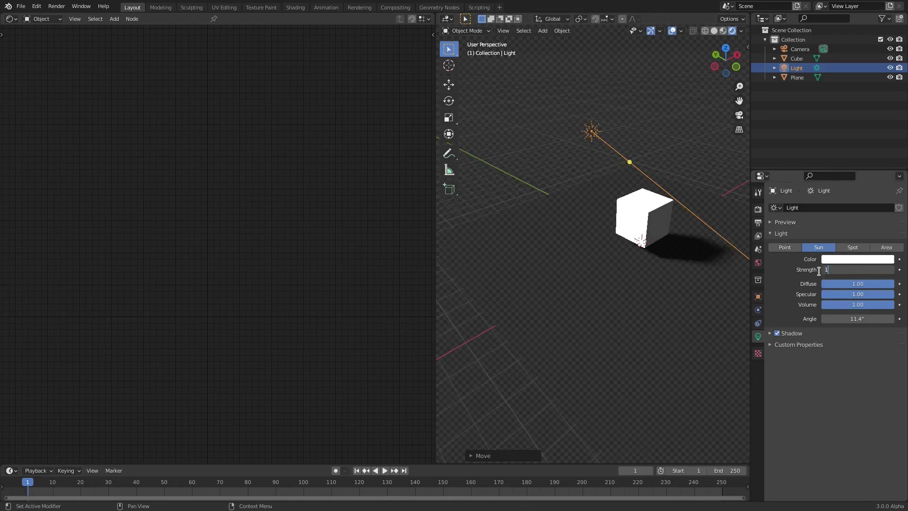
pyautogui.write('0')
pyautogui.press('Return')
pyautogui.press('Return')
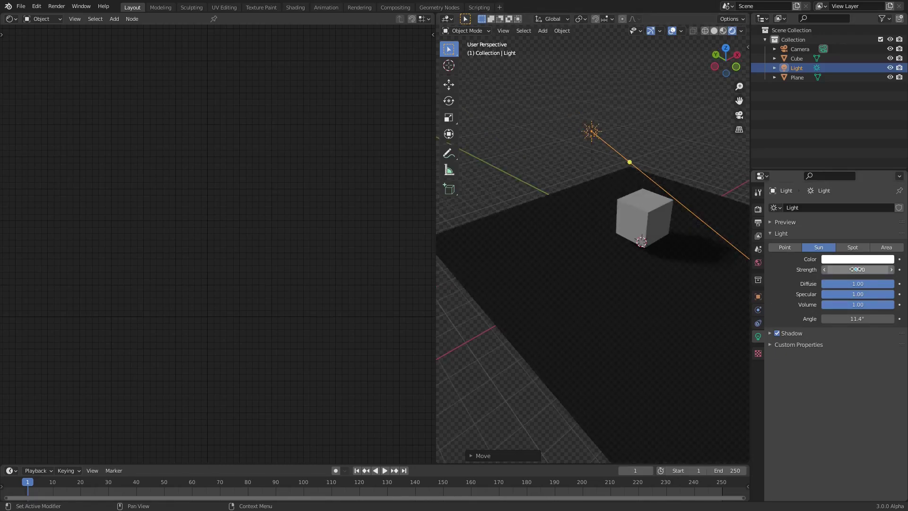
pyautogui.write('5')
pyautogui.press('Return')
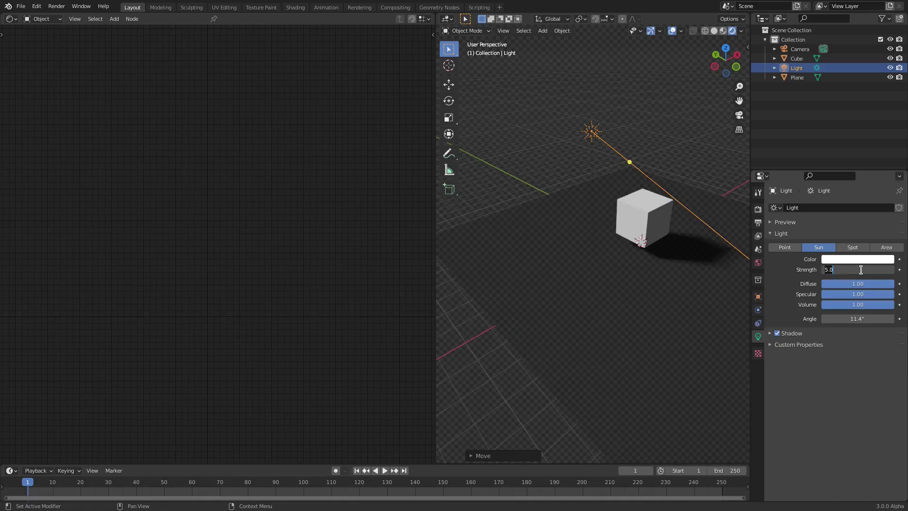
pyautogui.write('10')
pyautogui.press('Return')
# - Deselect the light and hide the viewport overlays to view only the cube and its shadow
pyautogui.click(515, 189)
pyautogui.scroll(-2, 556, 200)
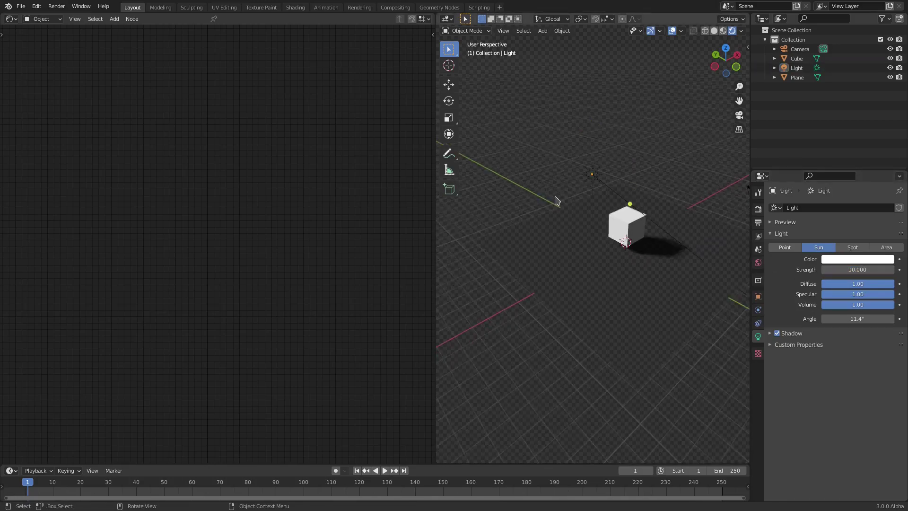
pyautogui.moveTo(557, 200); pyautogui.dragTo(707, 45, button='middle')
pyautogui.click(672, 31)
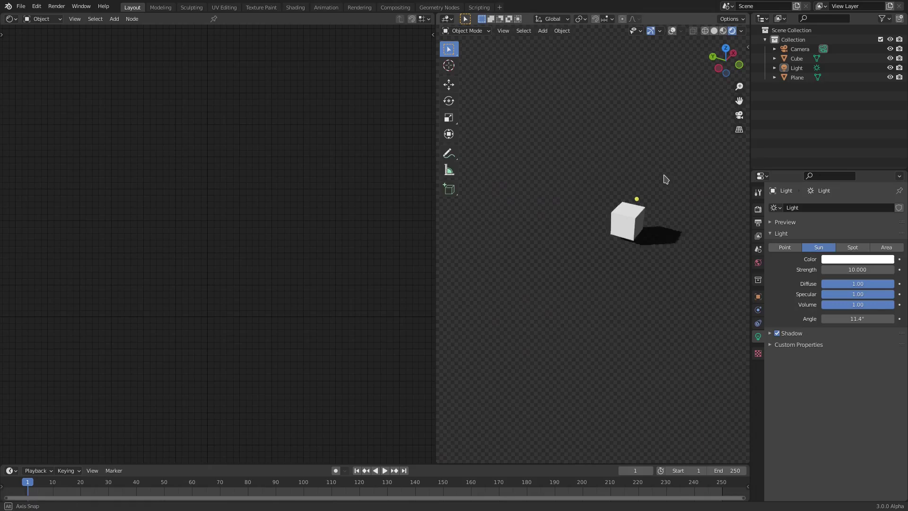
pyautogui.moveTo(629, 170); pyautogui.dragTo(570, 174, button='middle')
# - Rotate the sun light freely to redirect the cube's shadow and deselect the light
pyautogui.click(575, 207)
pyautogui.press('r')
pyautogui.press('r')
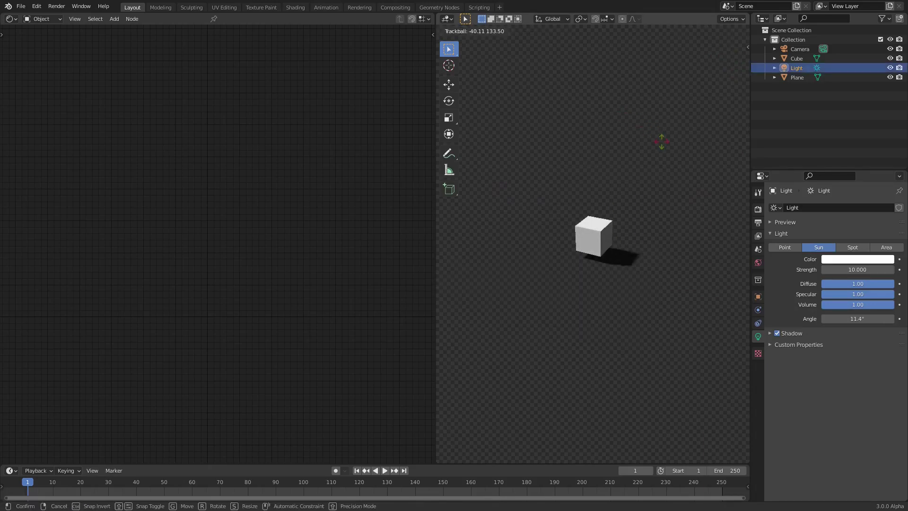
pyautogui.click(655, 142)
pyautogui.moveTo(653, 152); pyautogui.dragTo(689, 164, button='middle')
pyautogui.click(682, 137)
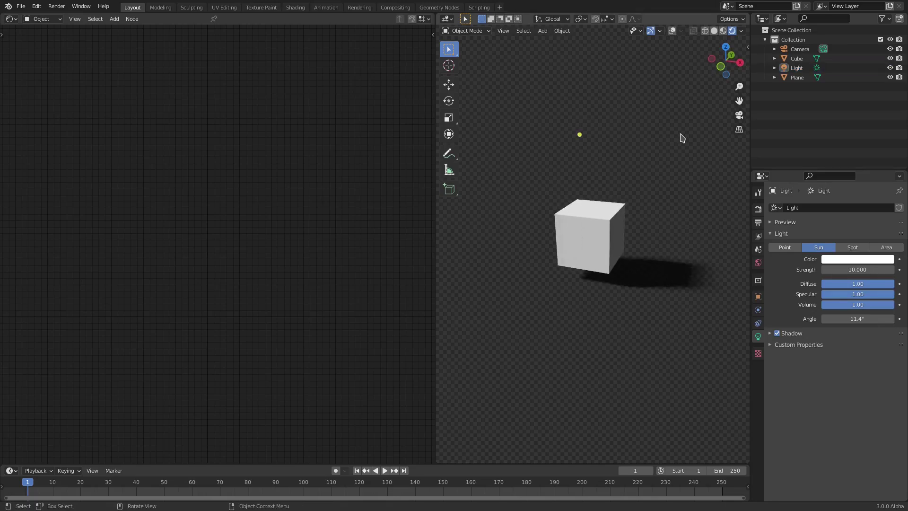